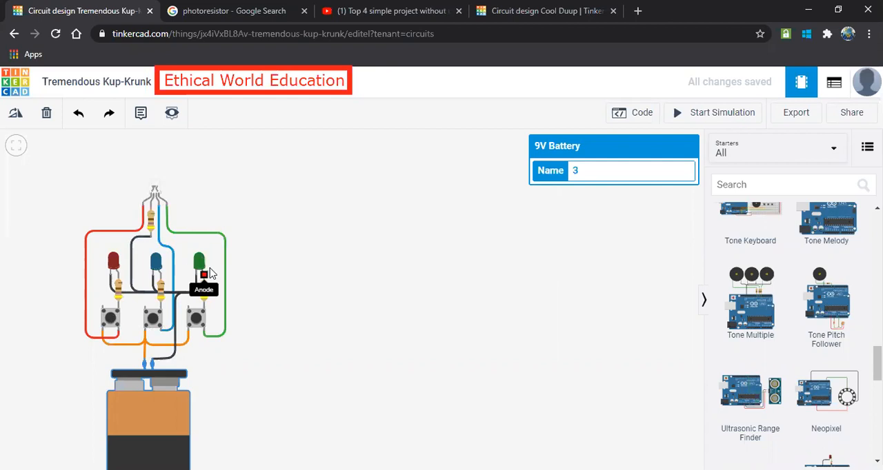
Simulate the finished circuit, test each of the three pushbuttons, and stop the simulation.
left_click(714, 115)
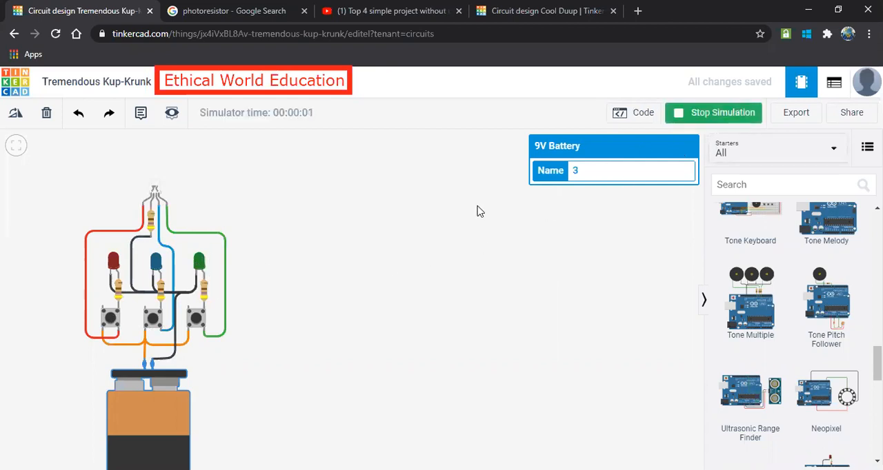
left_click(196, 321)
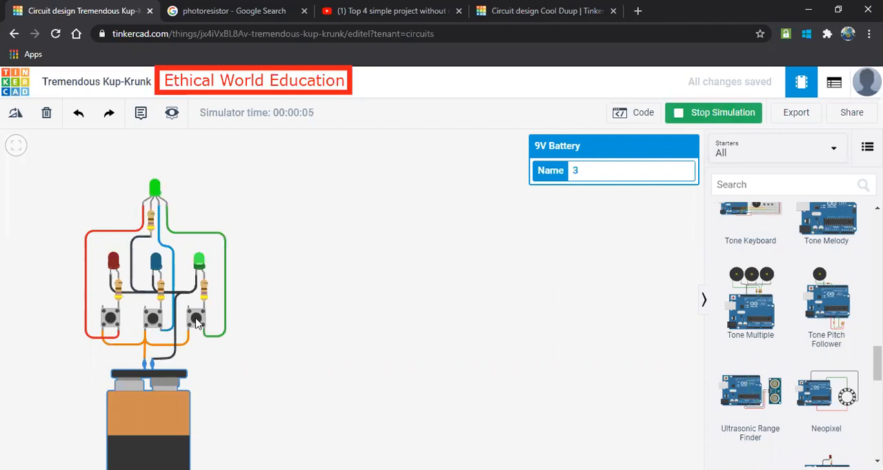
left_click(153, 322)
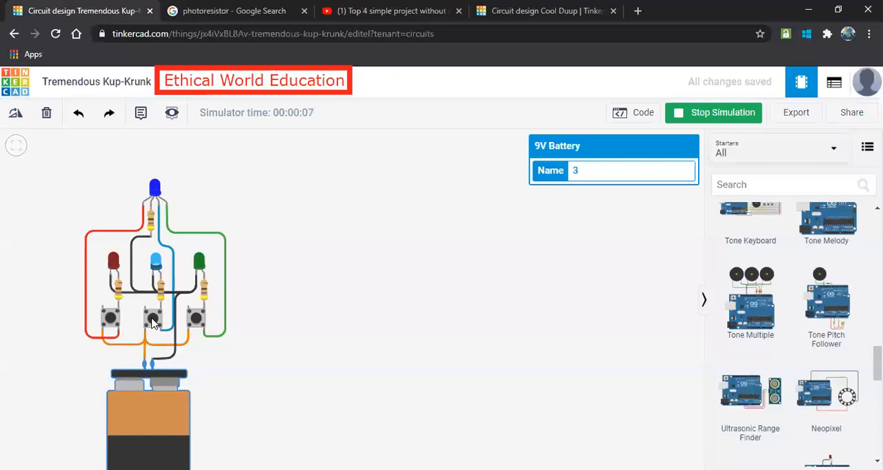
left_click(110, 320)
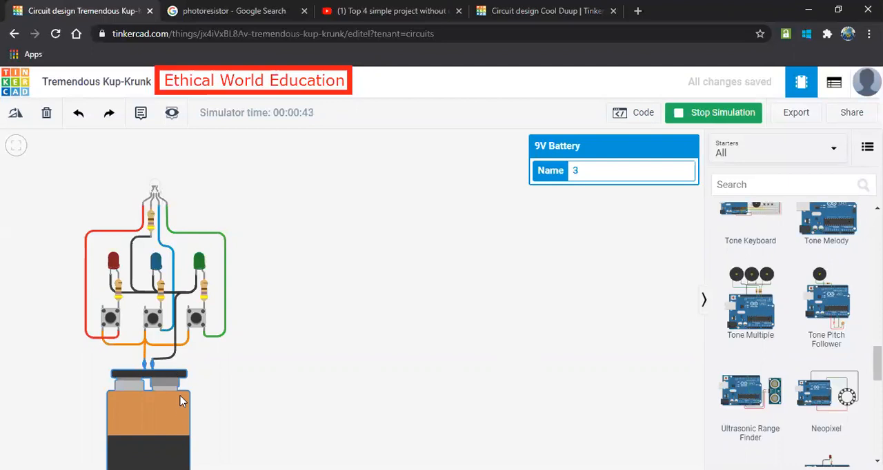
left_click(684, 114)
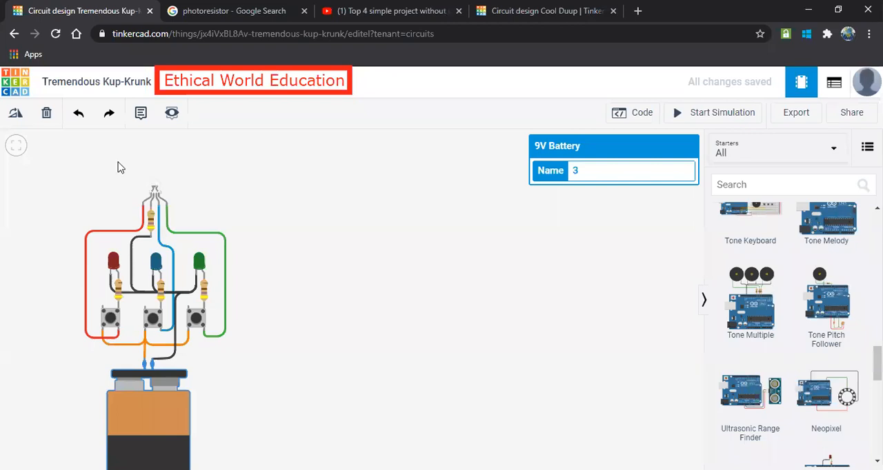
Delete the 9V battery, the red wire and the RGB LED from the circuit.
left_click(46, 113)
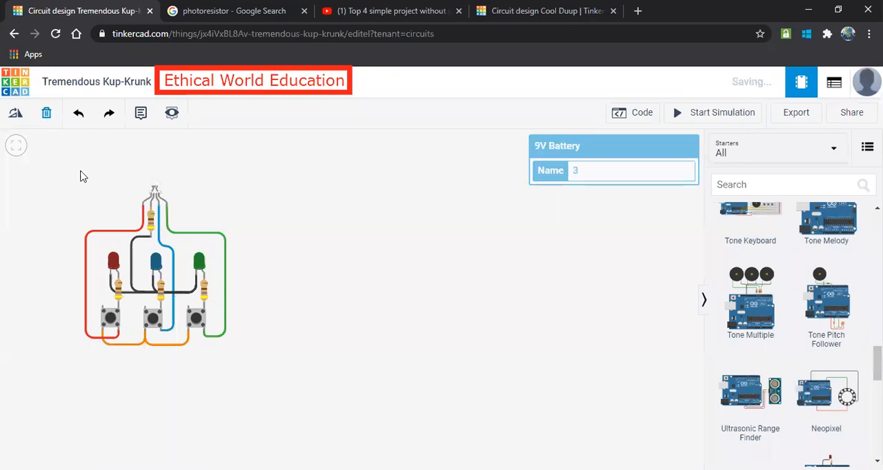
left_click(141, 215)
left_click(46, 113)
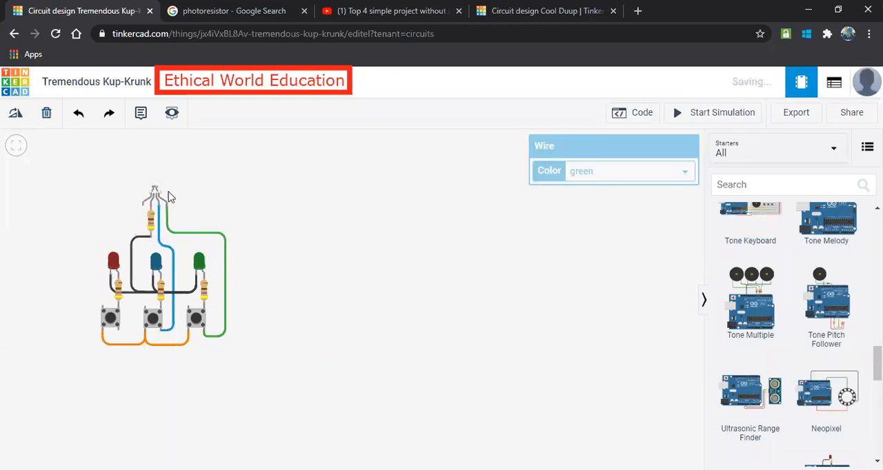
left_click(157, 196)
left_click(46, 113)
Delete the blue, green and red LEDs and the resistor above them.
left_click(157, 261)
left_click(46, 113)
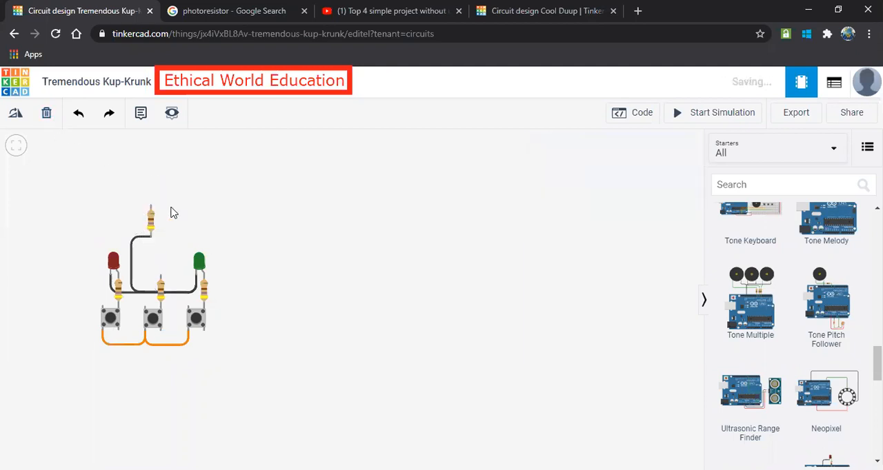
left_click(150, 219)
left_click(47, 113)
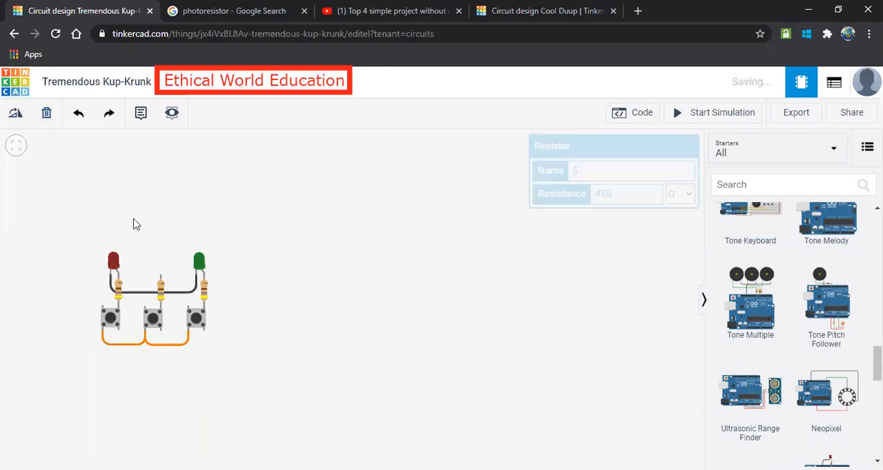
left_click(115, 268)
left_click(200, 259)
left_click(46, 113)
left_click(116, 261)
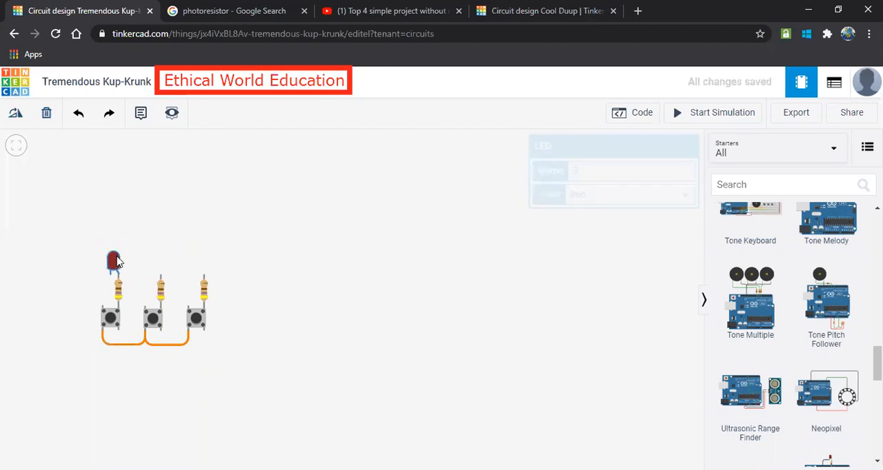
left_click(46, 113)
Delete the three pushbuttons from the circuit.
left_click(114, 309)
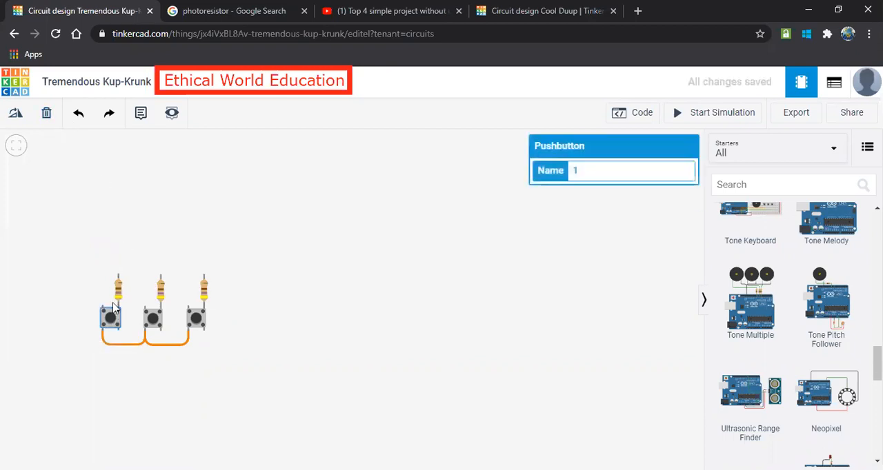
left_click(46, 113)
left_click(154, 316)
left_click(45, 116)
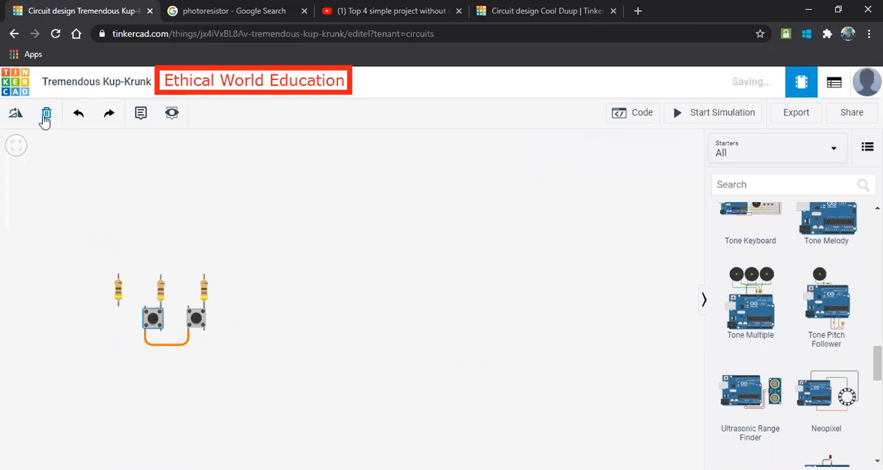
left_click(194, 321)
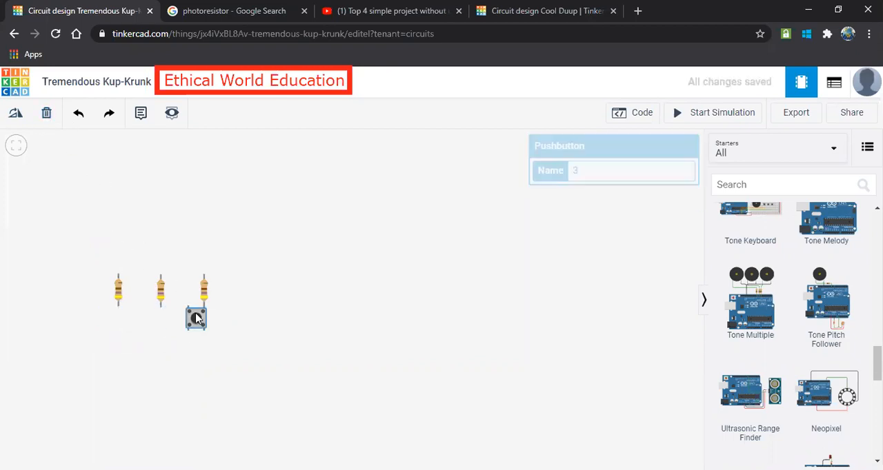
left_click(47, 116)
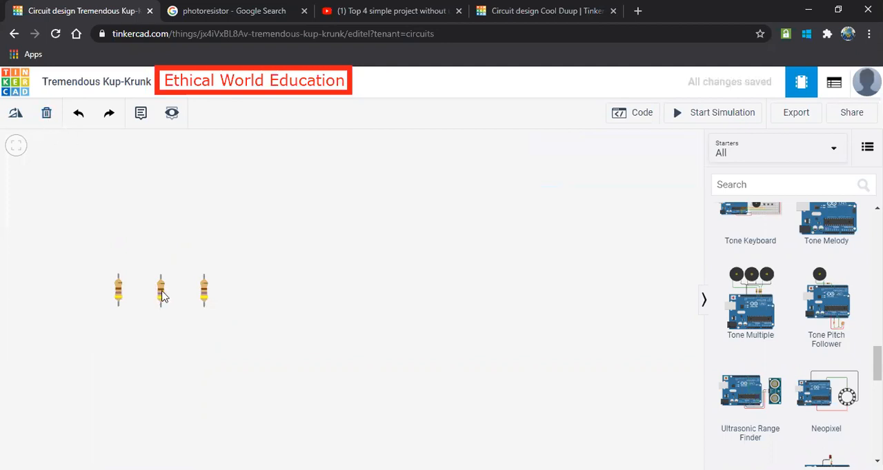
Delete the three remaining resistors to empty the workplane.
left_click(162, 293)
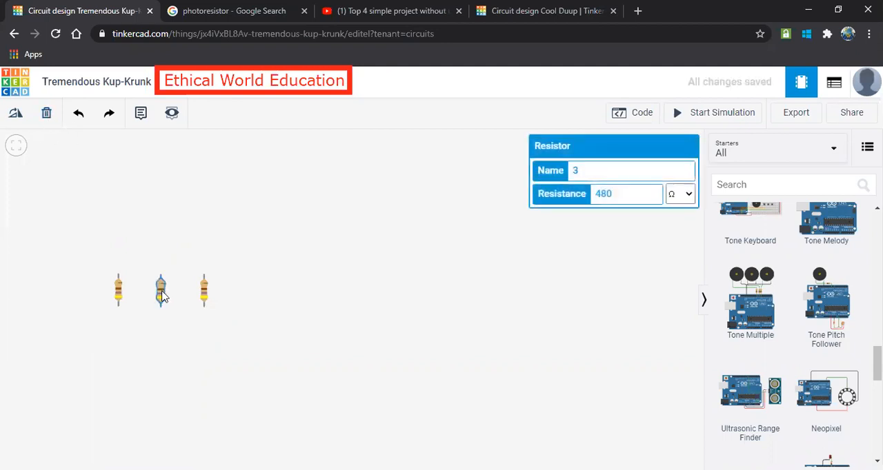
left_click(45, 115)
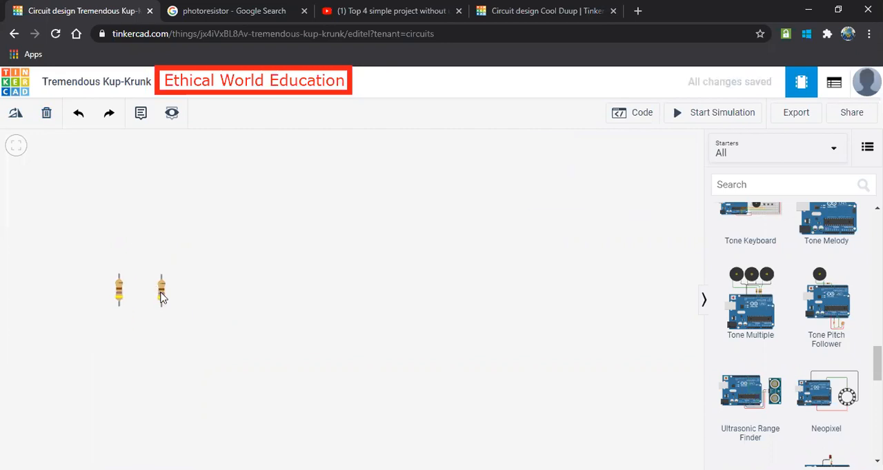
left_click(160, 293)
left_click(46, 113)
left_click(121, 293)
left_click(46, 113)
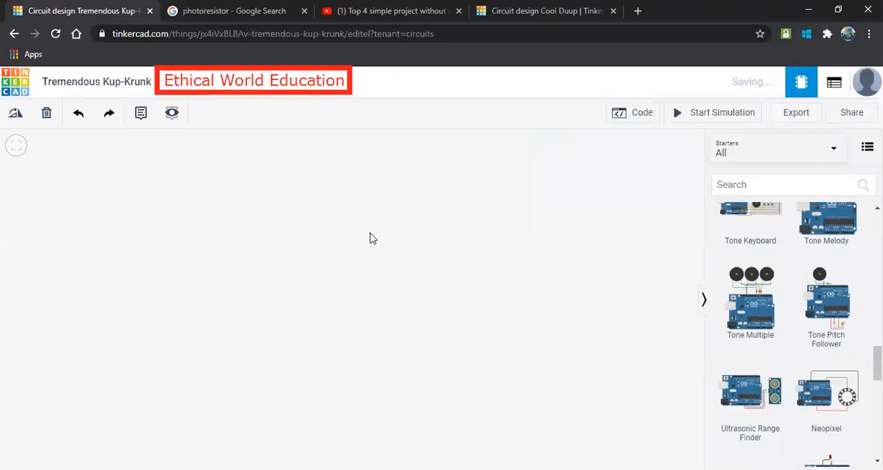
Switch the parts library from the starter circuits to all components.
scroll(773, 262, "up", 10)
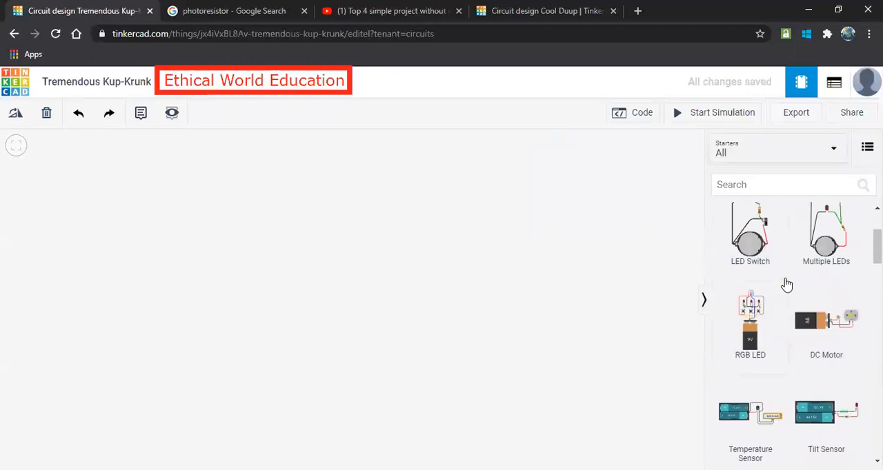
scroll(786, 285, "up", 2)
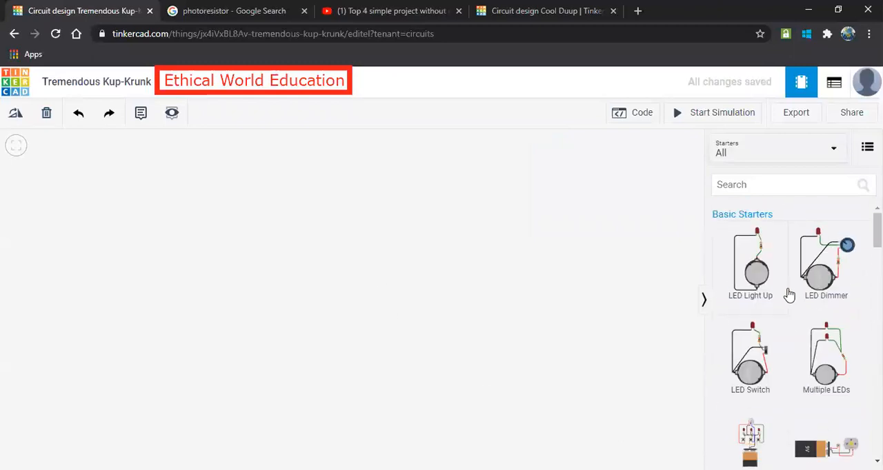
left_click(776, 165)
left_click(765, 204)
scroll(771, 336, "down", 3)
scroll(776, 352, "down", 10)
scroll(788, 369, "down", 6)
scroll(788, 338, "up", 2)
scroll(782, 310, "up", 3)
left_click_drag(752, 362, 673, 289)
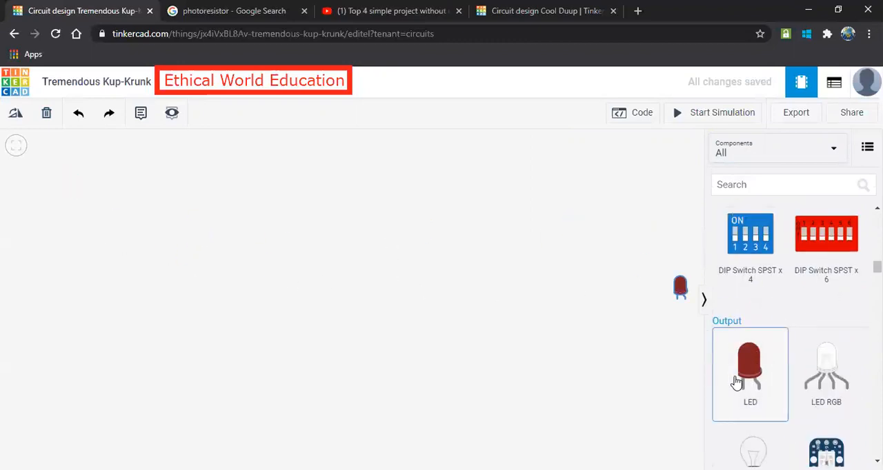
Place a 9V battery, rotate it upright with its terminals facing up, and position it low on the workplane.
scroll(778, 364, "down", 10)
scroll(793, 389, "down", 5)
left_click_drag(757, 398, 203, 356)
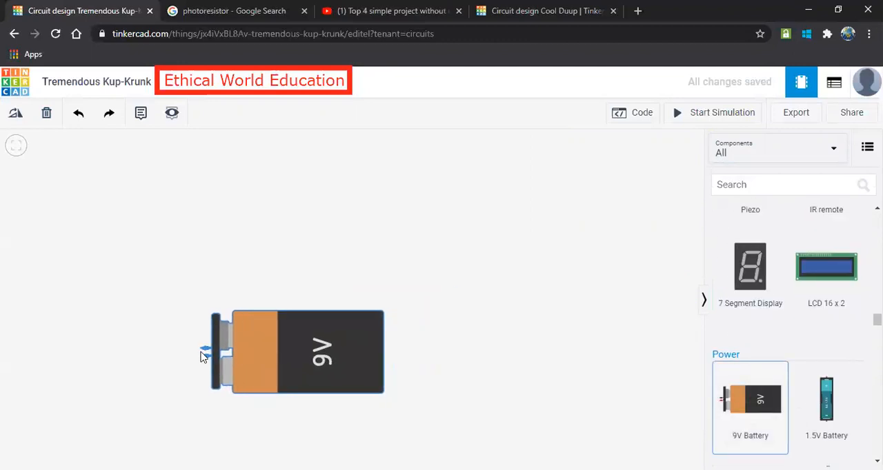
left_click(15, 112)
left_click(15, 112)
left_click(15, 112)
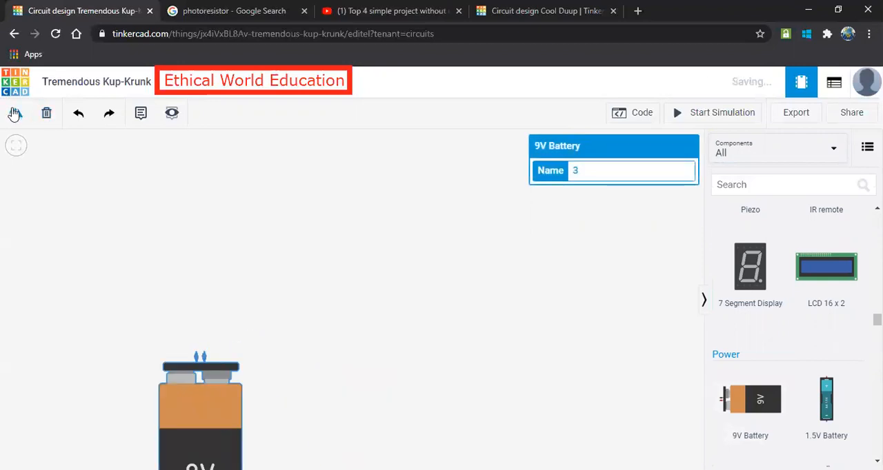
left_click_drag(205, 411, 176, 375)
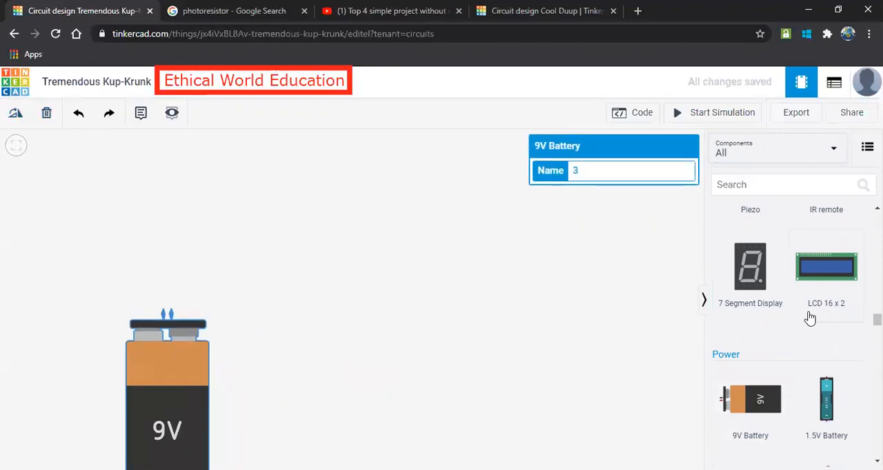
Place three red LEDs in a row above the 9V battery.
scroll(810, 318, "up", 15)
scroll(772, 297, "up", 6)
scroll(769, 304, "down", 7)
left_click_drag(752, 305, 115, 254)
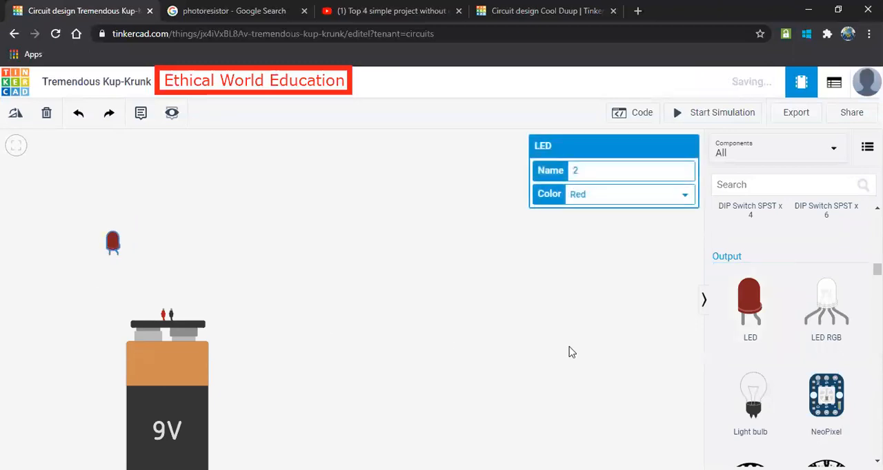
left_click(687, 298)
left_click_drag(749, 304, 159, 258)
left_click_drag(744, 307, 210, 255)
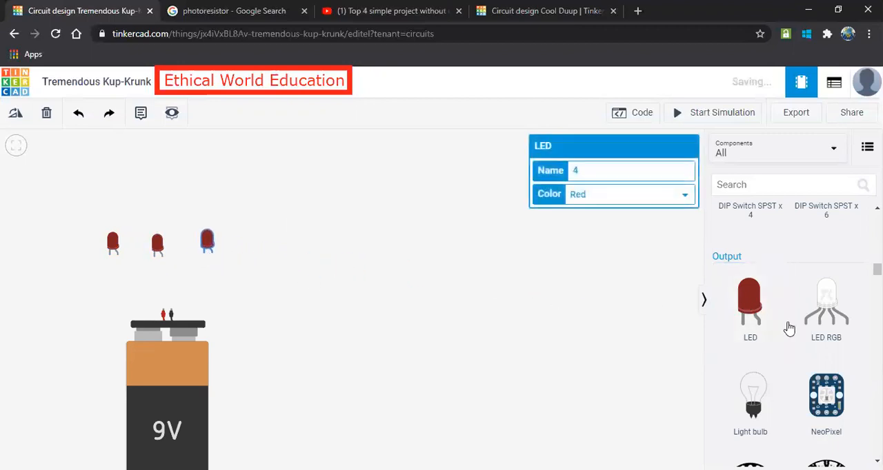
Place an RGB LED above the middle LED and move the three red LEDs up closer to it.
left_click_drag(824, 304, 156, 177)
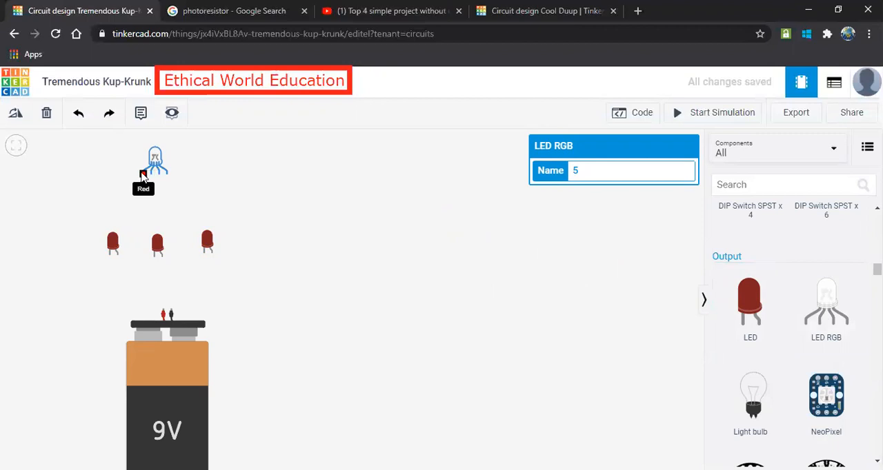
left_click_drag(114, 247, 108, 221)
left_click_drag(158, 248, 162, 227)
left_click_drag(207, 245, 205, 223)
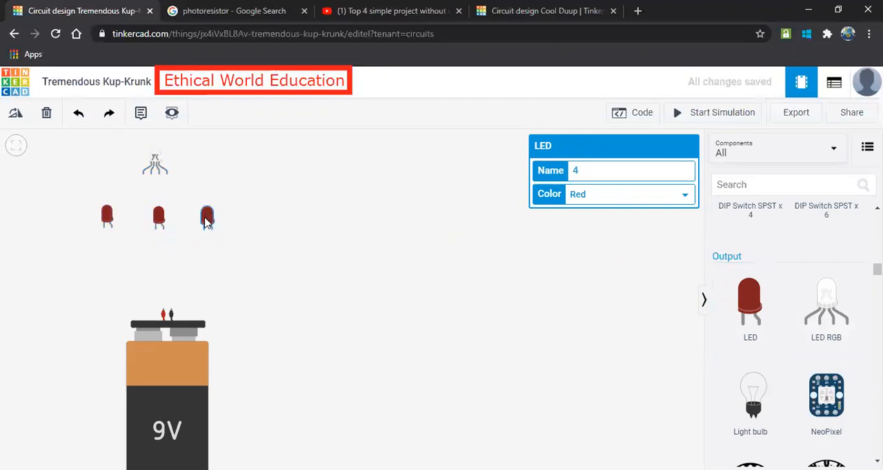
Place three resistors in a row between the red LEDs and the battery, one below each LED.
scroll(812, 310, "up", 1)
scroll(813, 310, "up", 10)
left_click_drag(767, 268, 117, 265)
left_click_drag(749, 266, 165, 262)
left_click_drag(750, 265, 222, 266)
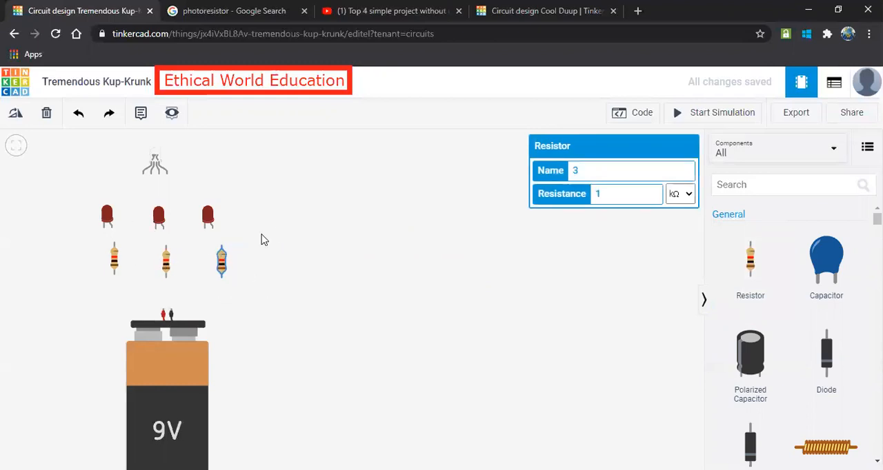
left_click(114, 264)
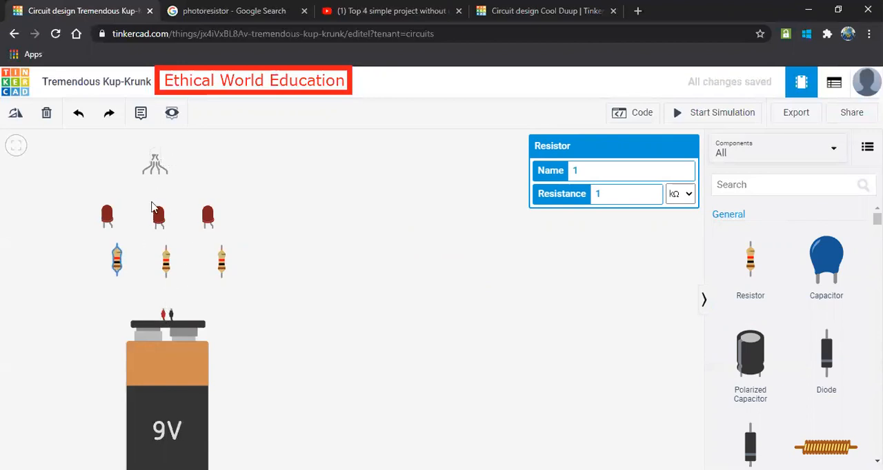
Raise the row of three red LEDs to just below the RGB LED.
left_click_drag(159, 216, 158, 200)
left_click(136, 216)
left_click_drag(111, 224, 118, 209)
left_click_drag(216, 221, 216, 197)
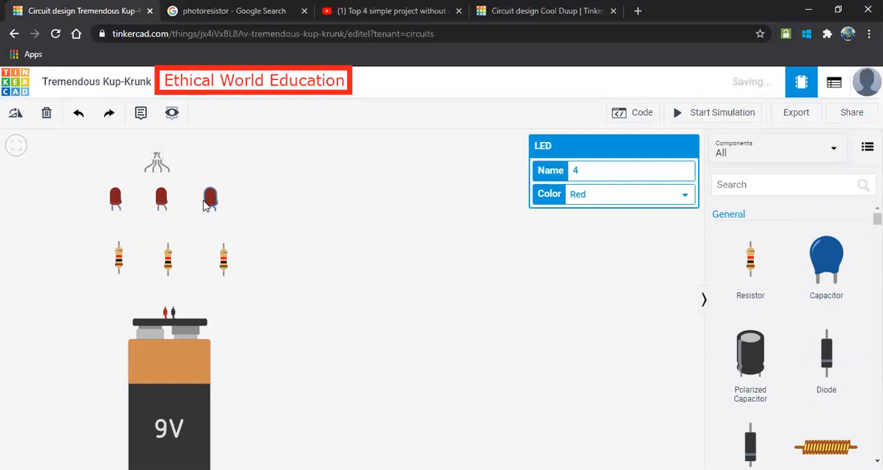
Move the three resistors up closer to the LEDs to free space above the battery.
left_click(161, 267)
left_click_drag(166, 268, 166, 243)
left_click_drag(116, 257, 120, 241)
left_click_drag(219, 257, 220, 240)
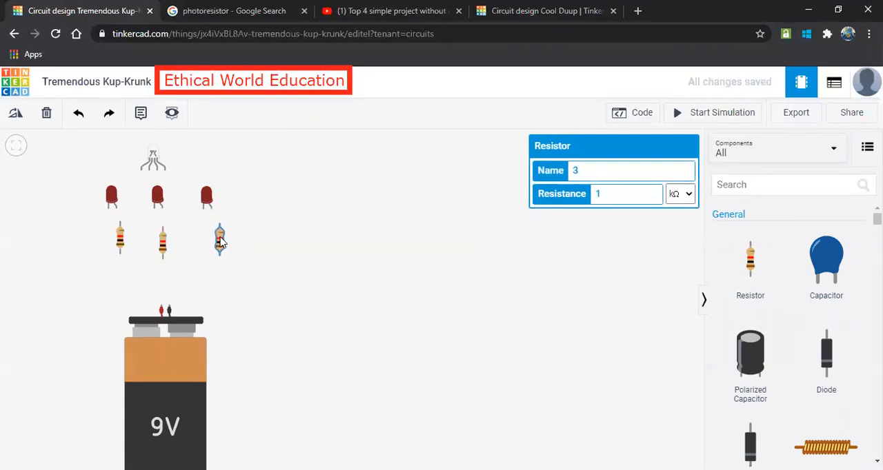
Place three pushbuttons in a row below the resistors and shift the battery slightly down to make room.
scroll(798, 342, "down", 10)
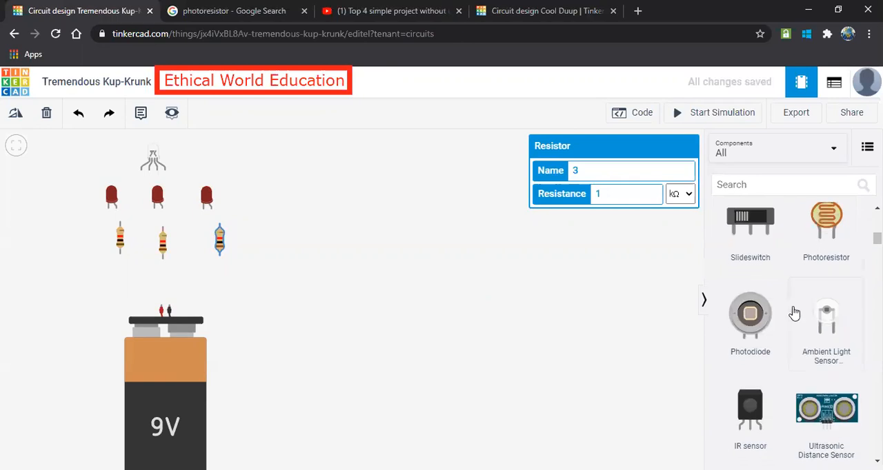
scroll(758, 290, "up", 1)
left_click_drag(750, 284, 222, 291)
left_click_drag(749, 276, 164, 288)
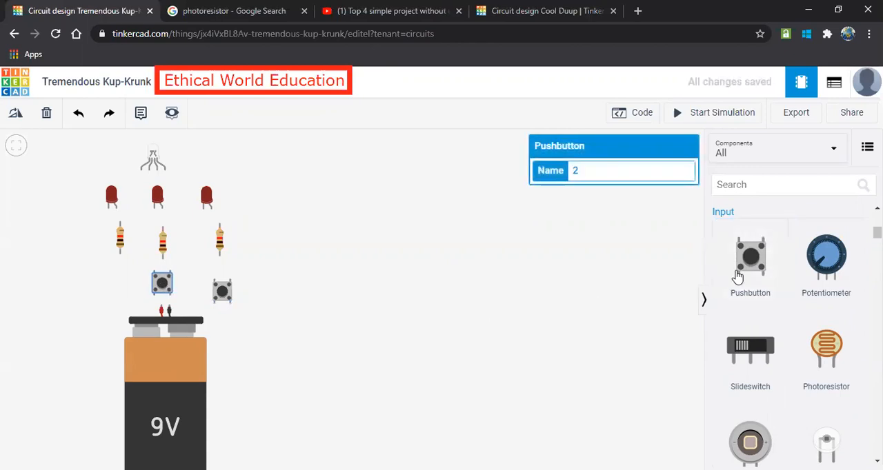
left_click_drag(751, 269, 111, 289)
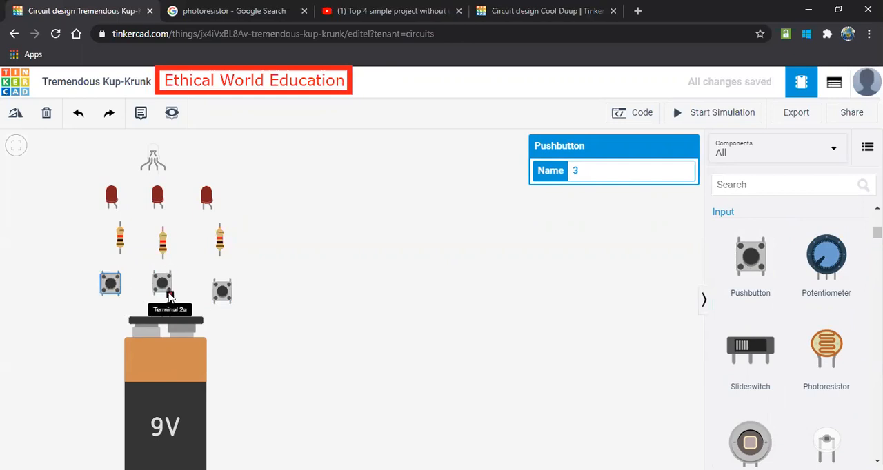
mouse_move(173, 373)
left_mouse_down()
mouse_move(166, 393)
mouse_move(177, 366)
left_mouse_up()
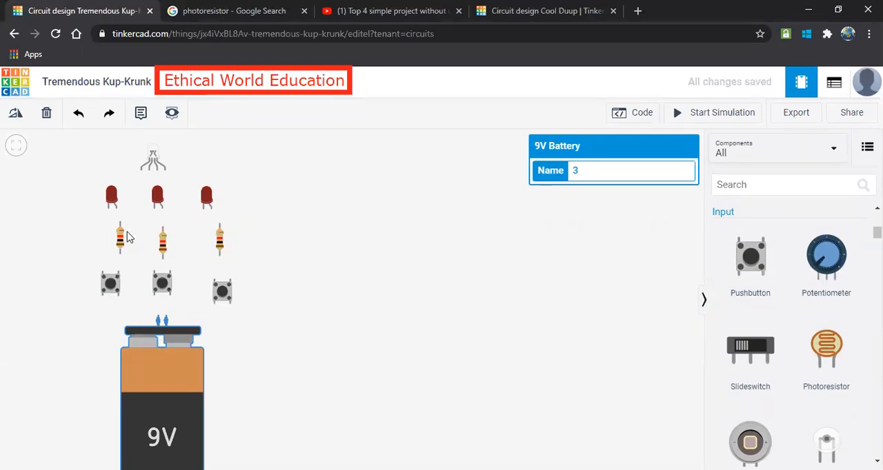
Wire Terminal 1a of the left pushbutton to the battery's positive terminal.
left_click(152, 156)
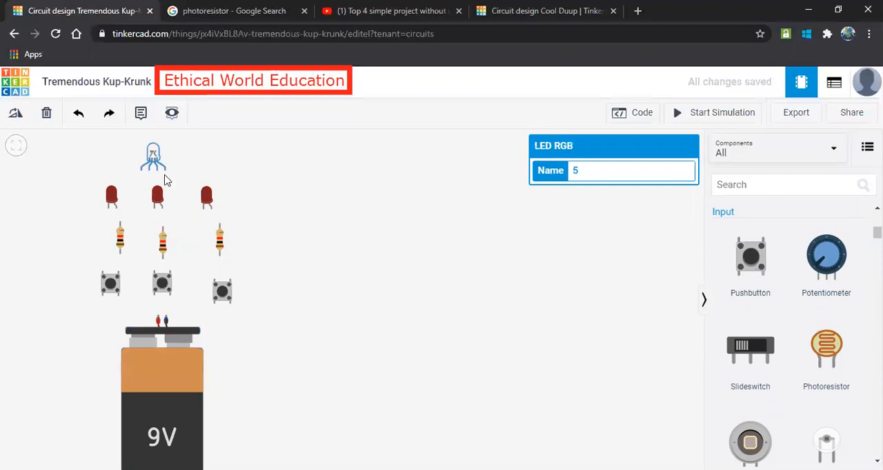
left_click(102, 297)
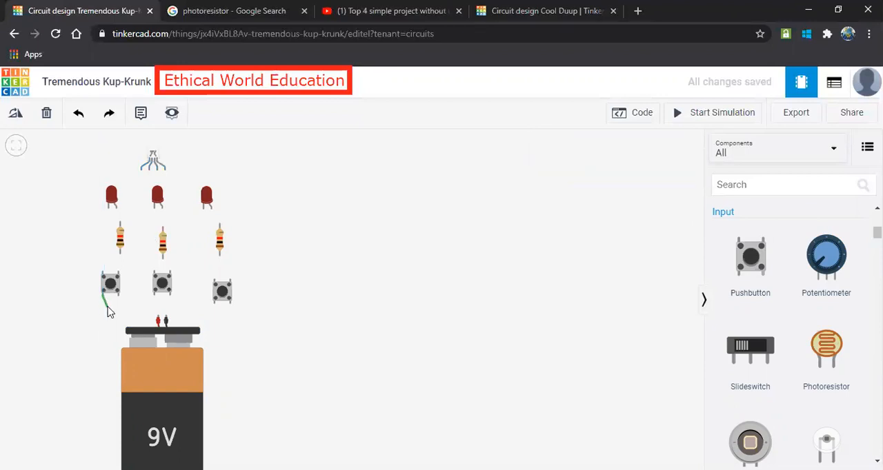
left_click(158, 318)
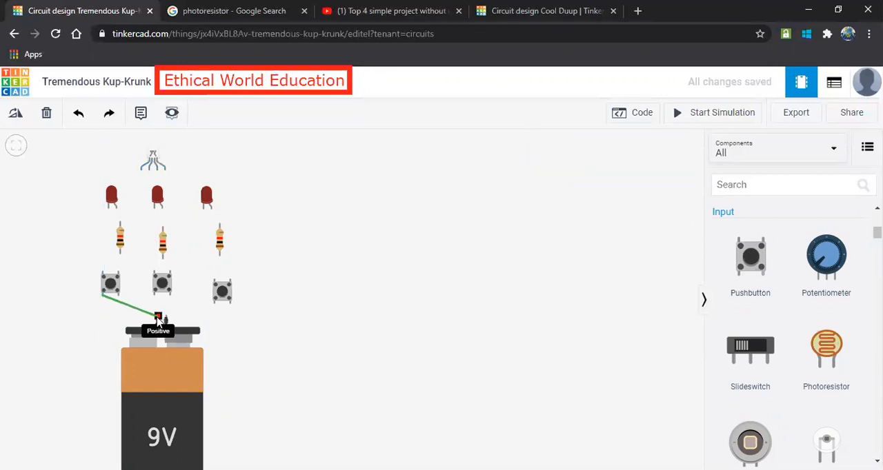
Finish the left pushbutton's wire at the battery's positive terminal and wire Terminal 1a of the middle and right pushbuttons to it too.
left_click(158, 317)
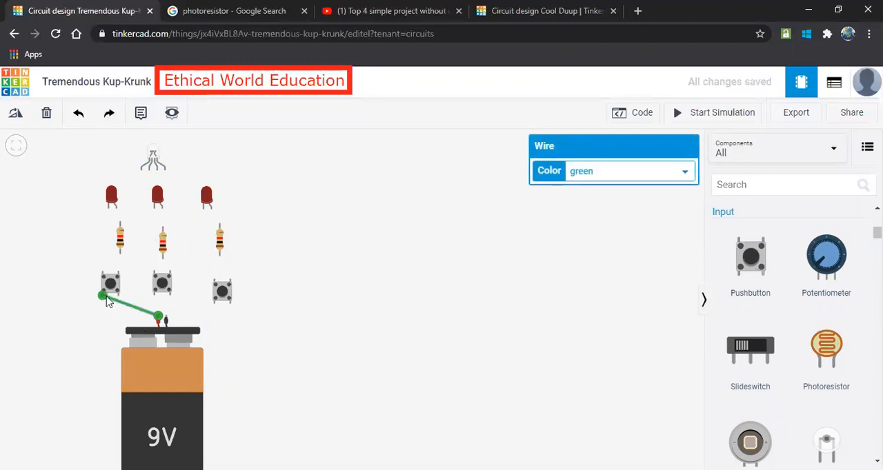
left_click(155, 304)
left_click(159, 318)
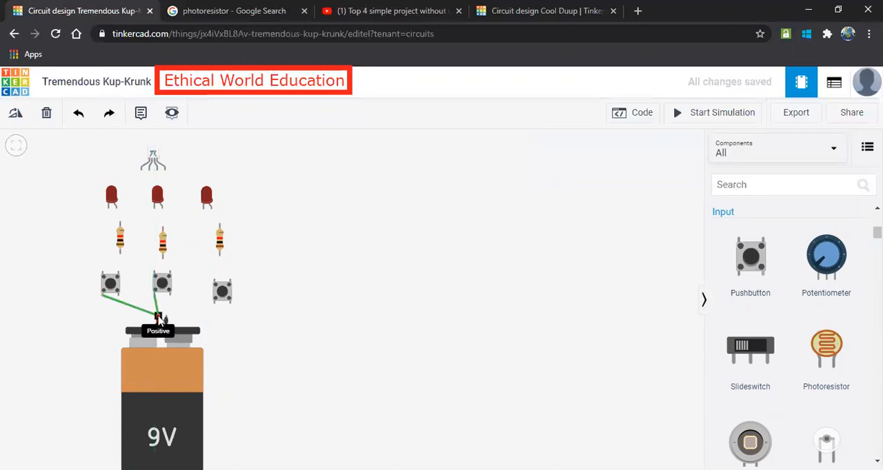
left_click(213, 304)
left_click(160, 317)
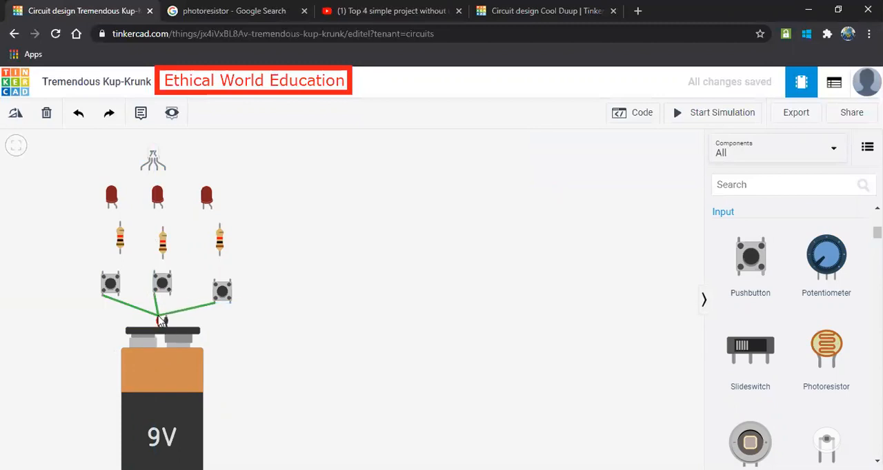
left_click(159, 318)
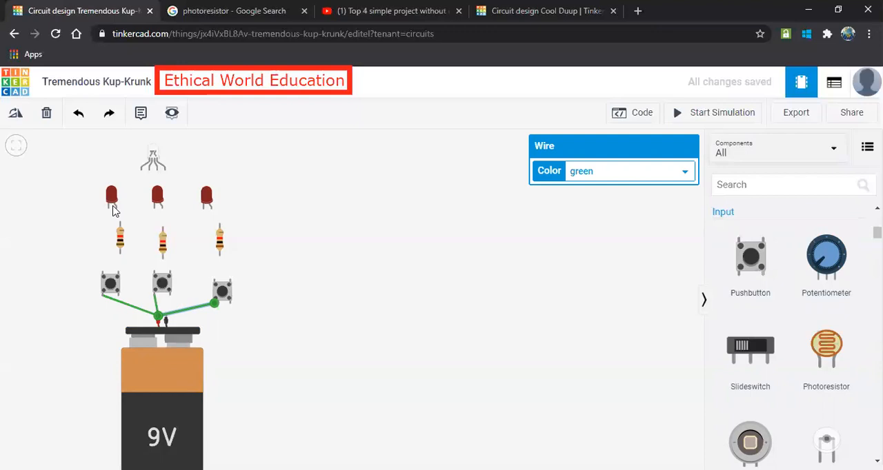
Wire the left LED's anode to the left resistor's Terminal 2, and the resistor's other end to Terminal 2b of the left pushbutton.
left_click(113, 206)
left_click(120, 222)
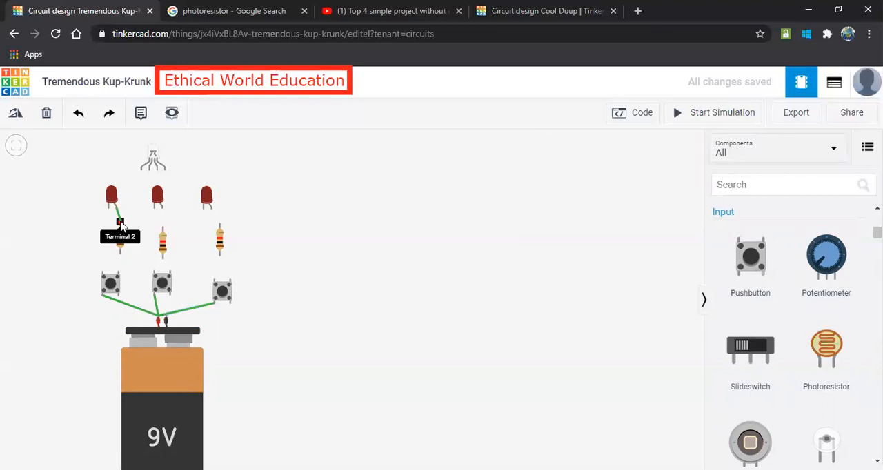
left_click(120, 222)
left_click(120, 255)
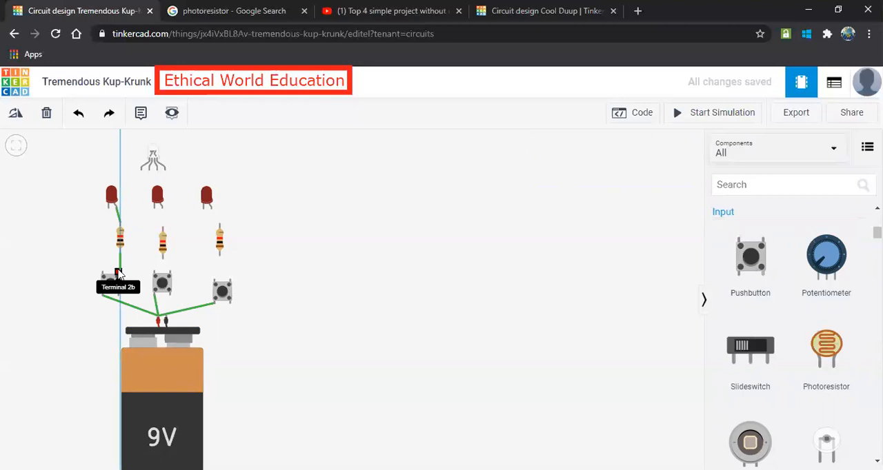
left_click(119, 273)
Wire the middle LED's anode through the middle resistor to Terminal 2b of the middle pushbutton.
left_click(158, 210)
left_click(163, 229)
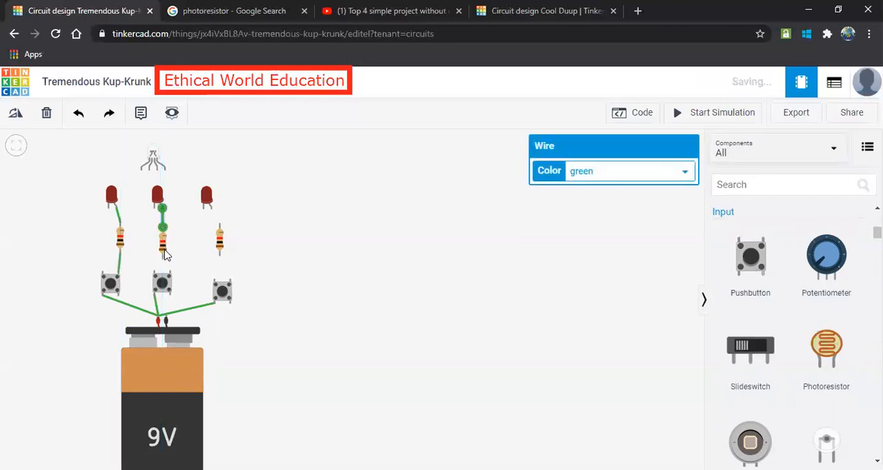
left_click(163, 257)
left_click(170, 274)
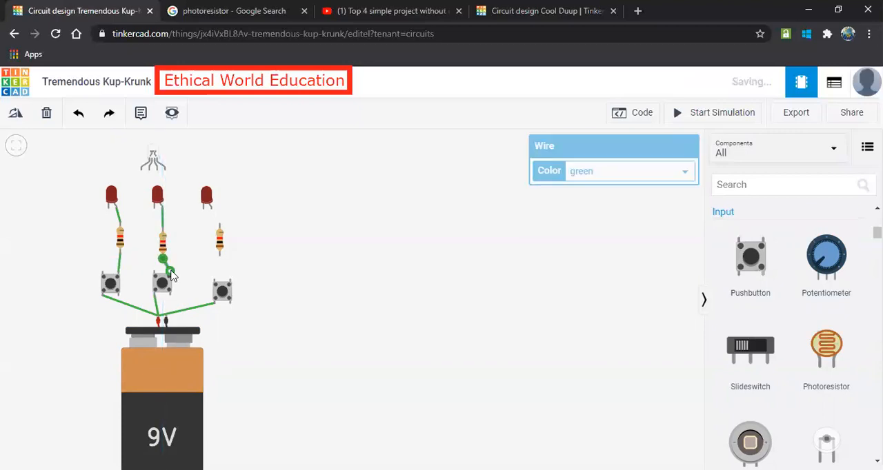
Wire the right LED's anode to Terminal 2 of the right resistor, and its Terminal 1 to Terminal 2b of the right pushbutton.
left_click(210, 207)
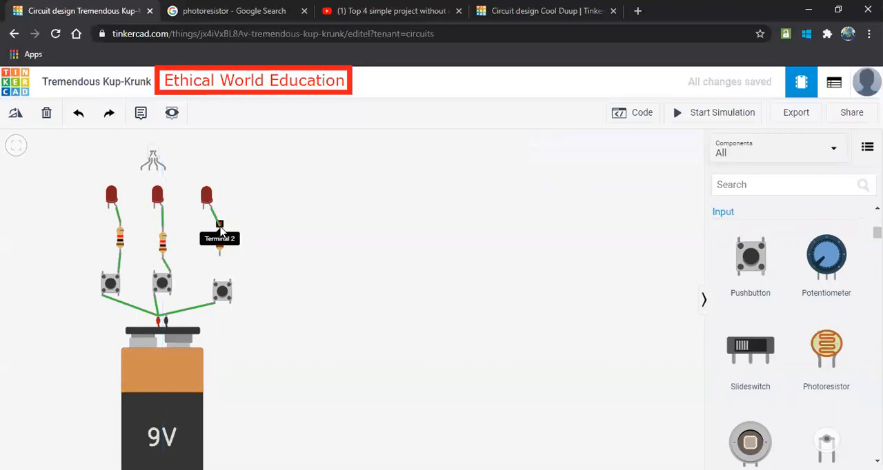
left_click(219, 226)
left_click(220, 254)
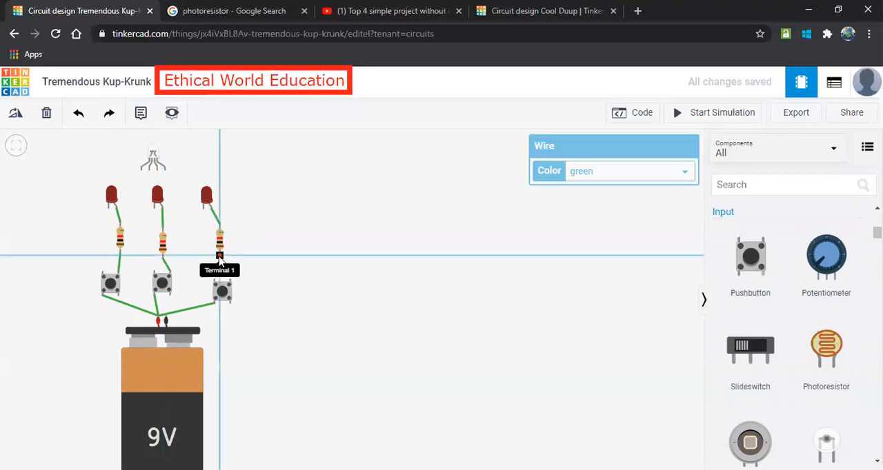
left_click(230, 281)
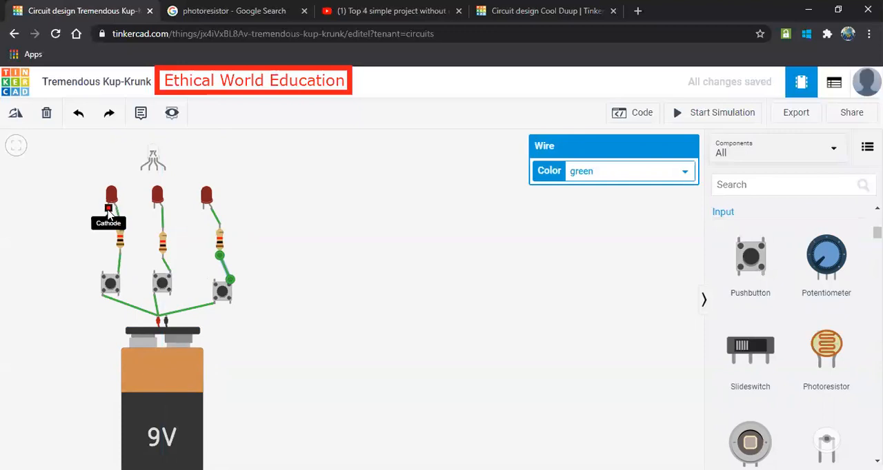
key("Escape")
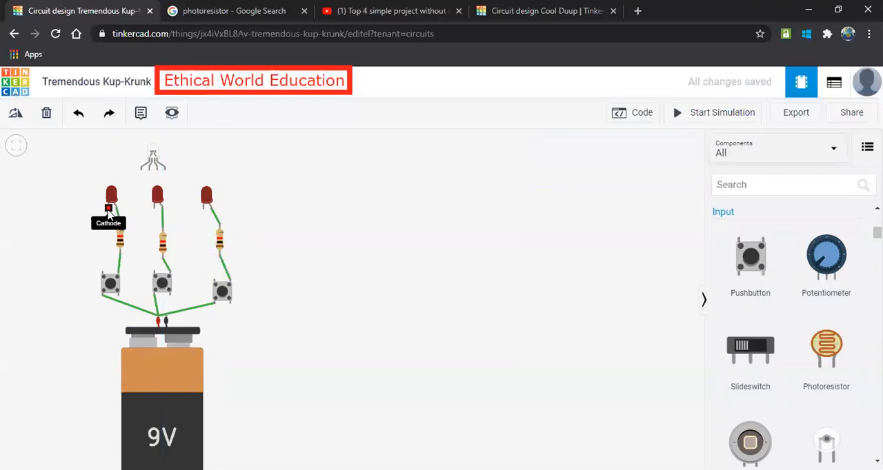
Link the cathodes of the three red LEDs with wires from left to middle and middle to right.
left_click(108, 209)
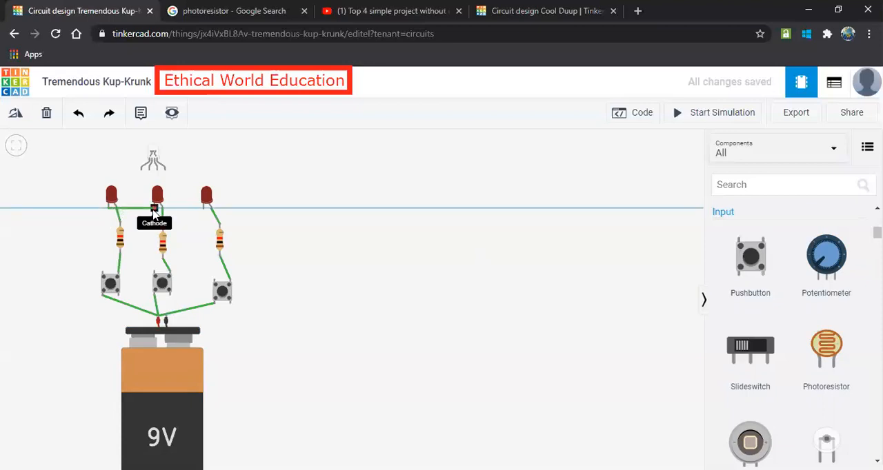
left_click(153, 211)
left_click(204, 207)
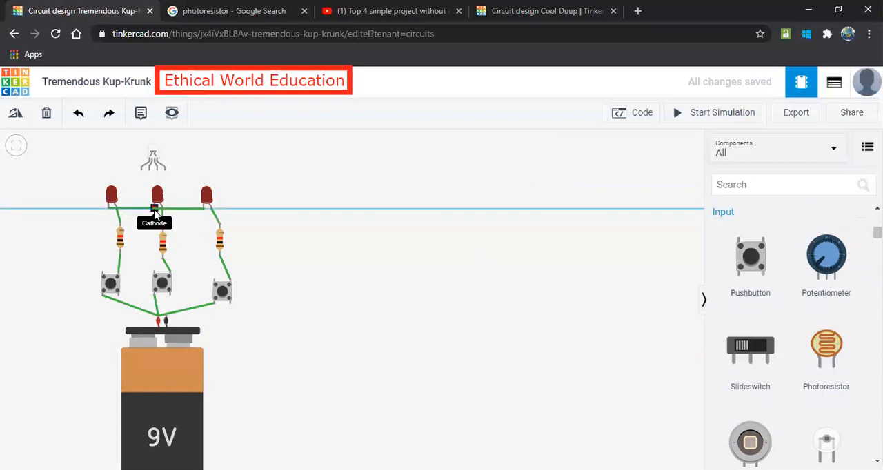
left_click(155, 214)
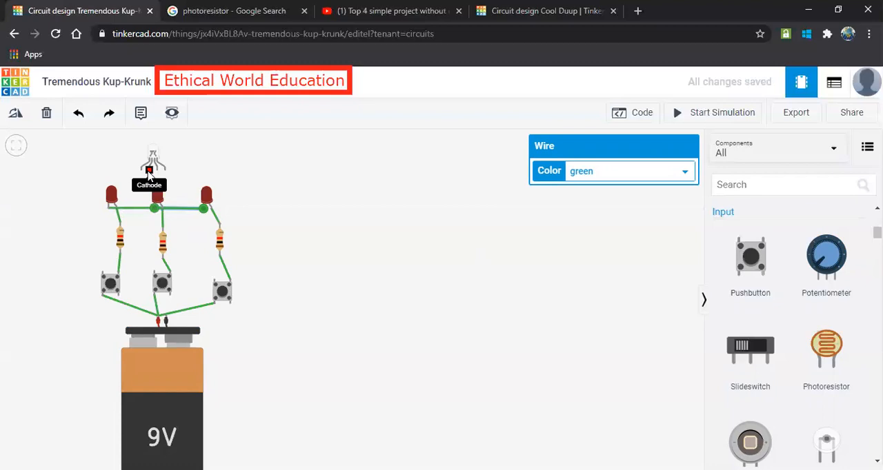
Wire the RGB LED's cathode to the left LED's cathode, and the battery's negative terminal to the right LED's cathode.
left_click(149, 176)
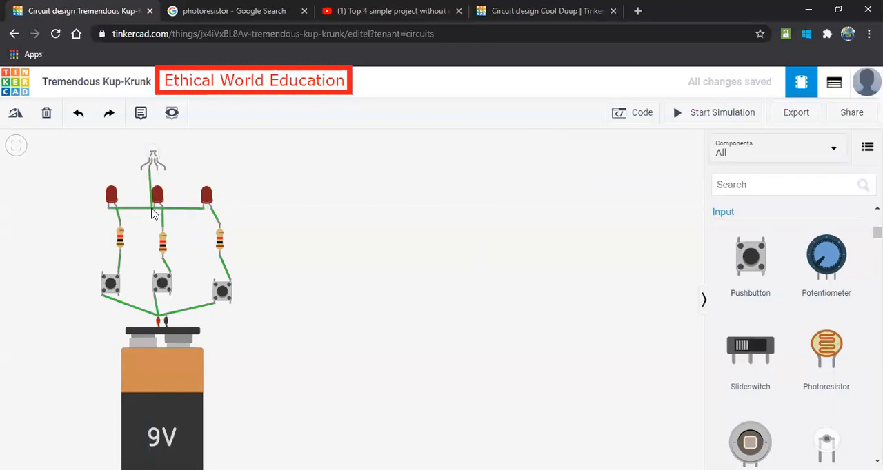
left_click(108, 210)
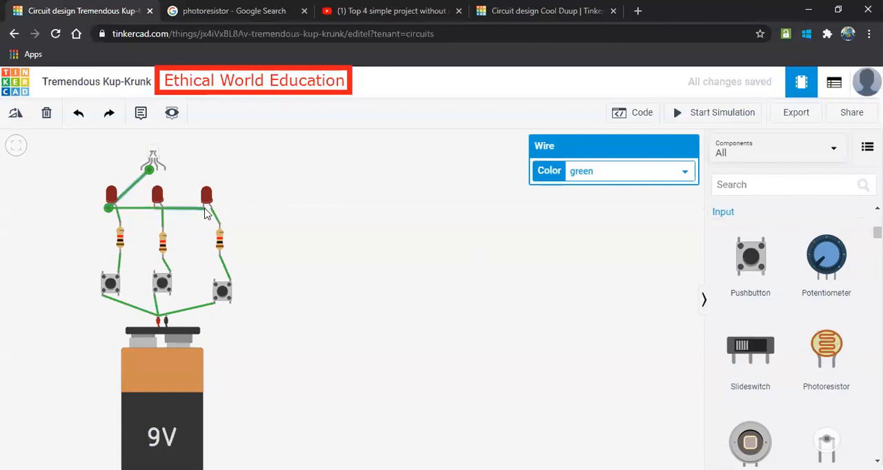
left_click(166, 318)
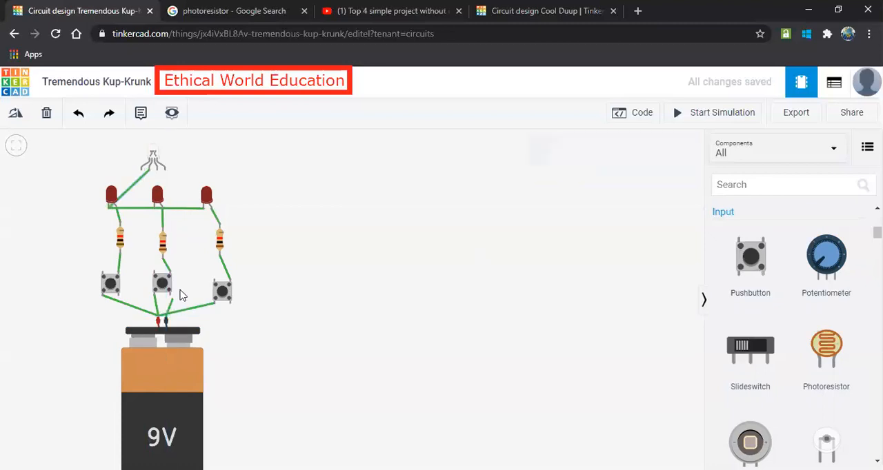
left_click(203, 211)
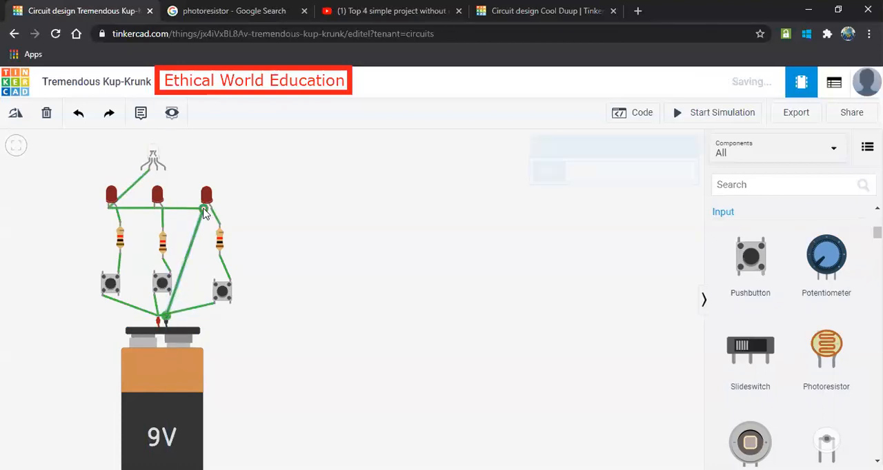
left_click(149, 170)
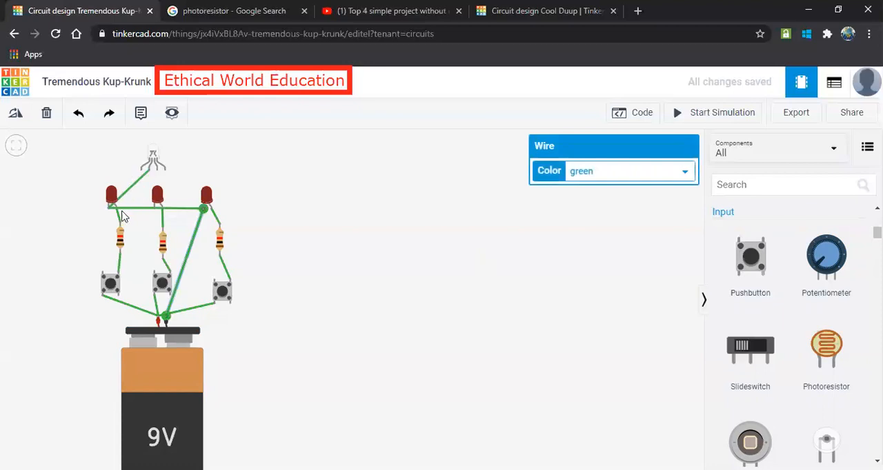
left_click(110, 206)
Move the RGB LED slightly up and route a wire from its Red pin around the outside to Terminal 2a of the left pushbutton.
left_click_drag(158, 159, 160, 143)
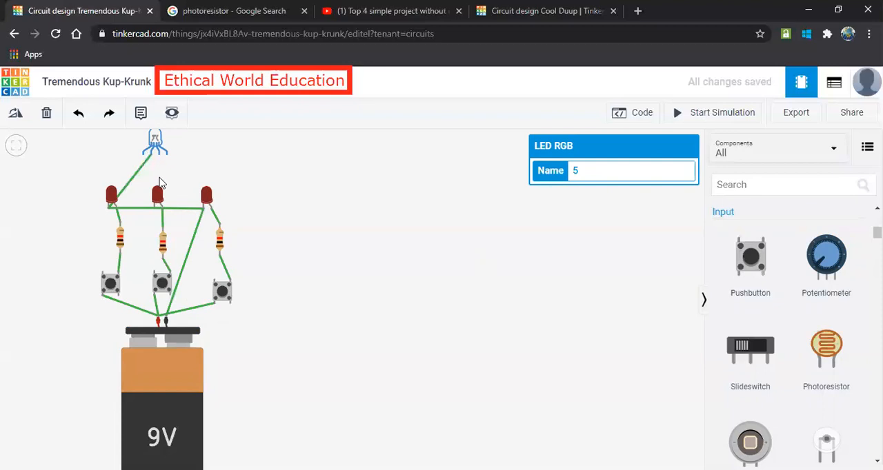
left_click(144, 156)
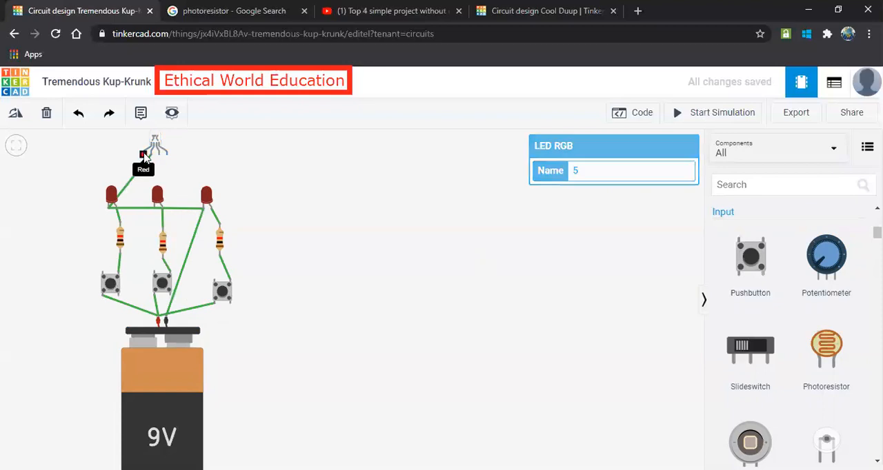
left_click(61, 156)
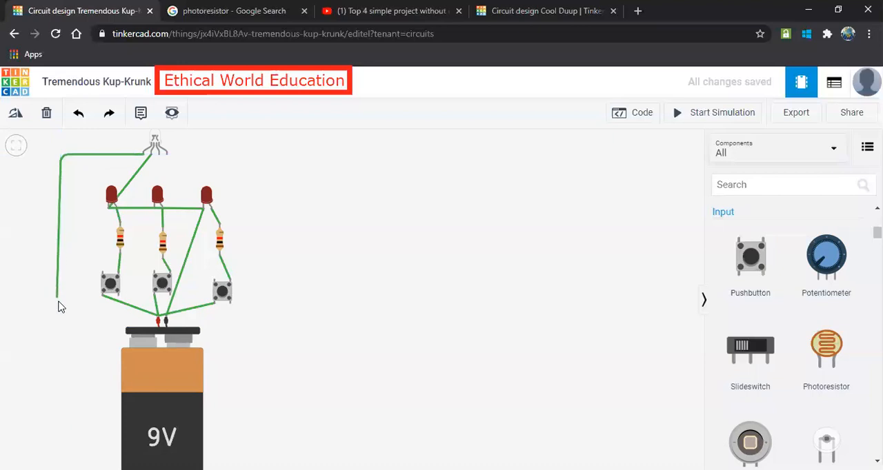
left_click(59, 322)
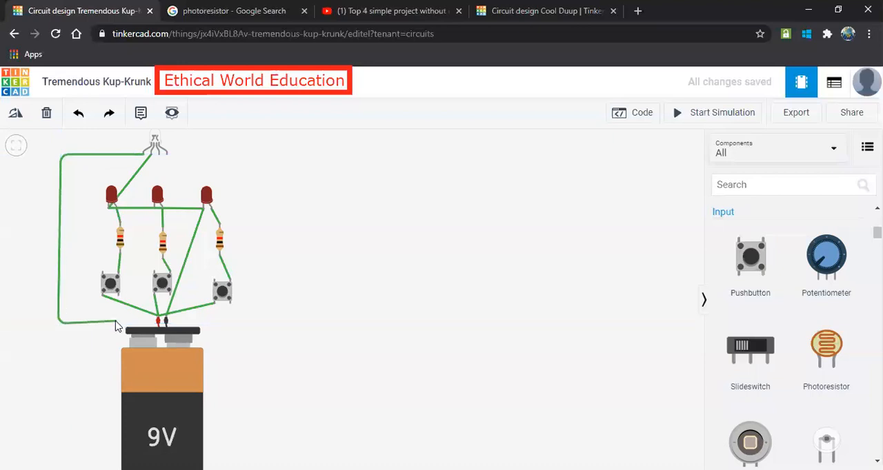
left_click(118, 323)
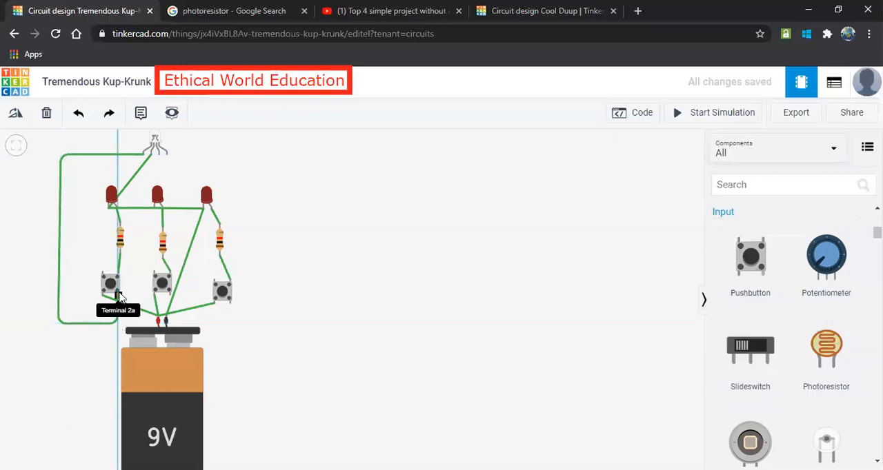
left_click(118, 295)
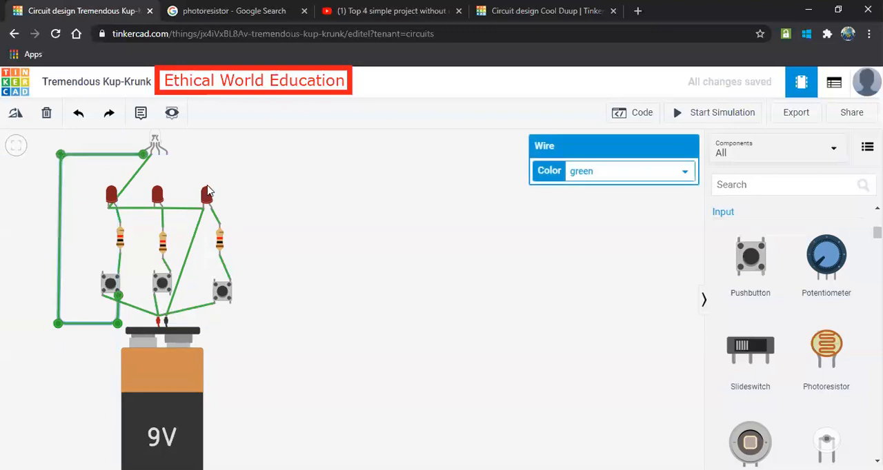
Route a wire from the RGB LED's blue pin, between the middle and right LEDs, to Terminal 2a of the middle pushbutton.
left_click(159, 149)
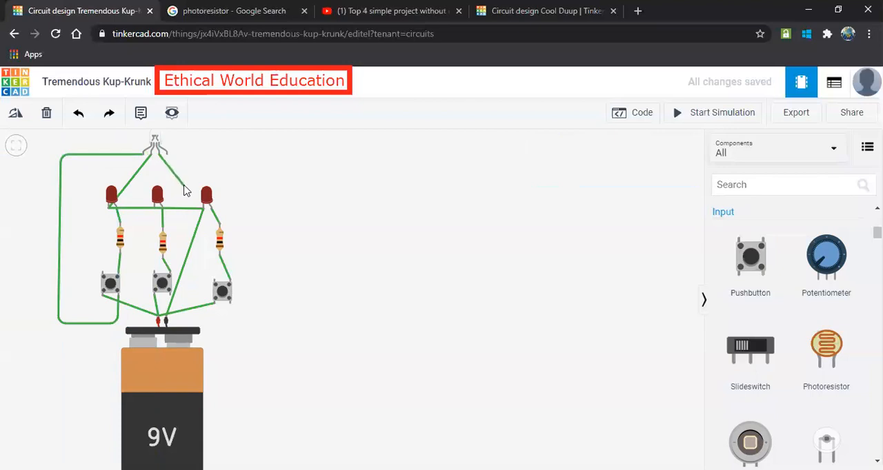
left_click(184, 185)
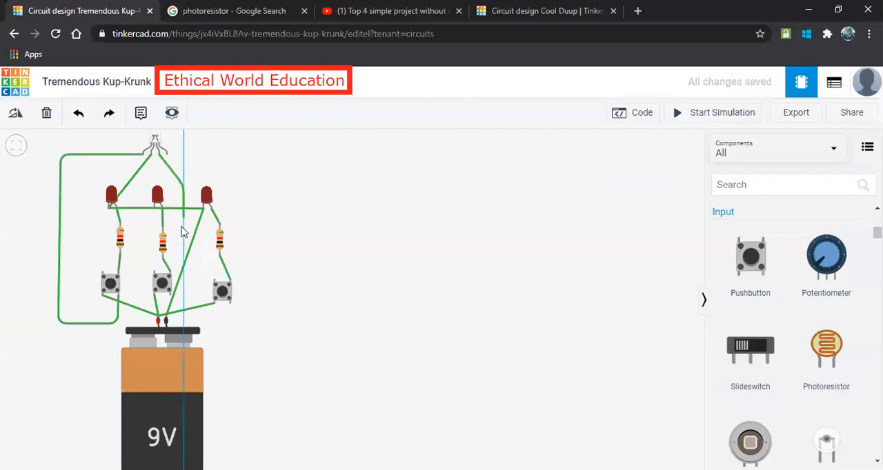
left_click(174, 301)
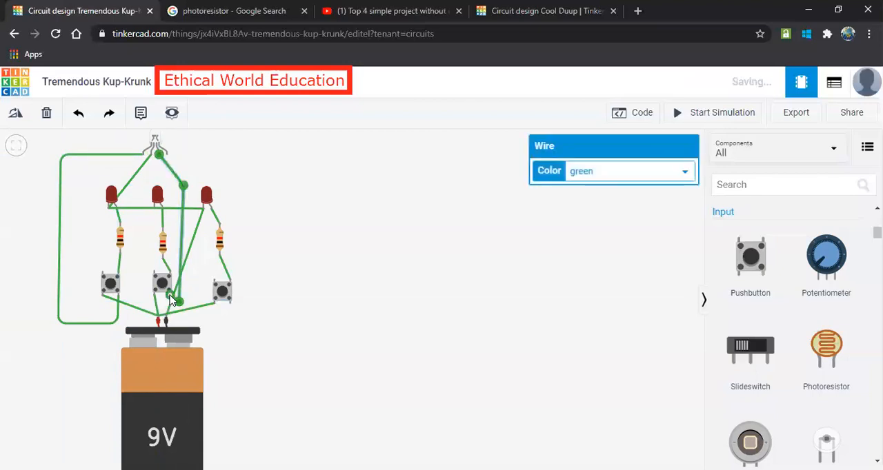
Route a wire from the RGB LED's Green pin around the right LED to Terminal 2a of the right pushbutton.
left_click(159, 154)
left_click(253, 156)
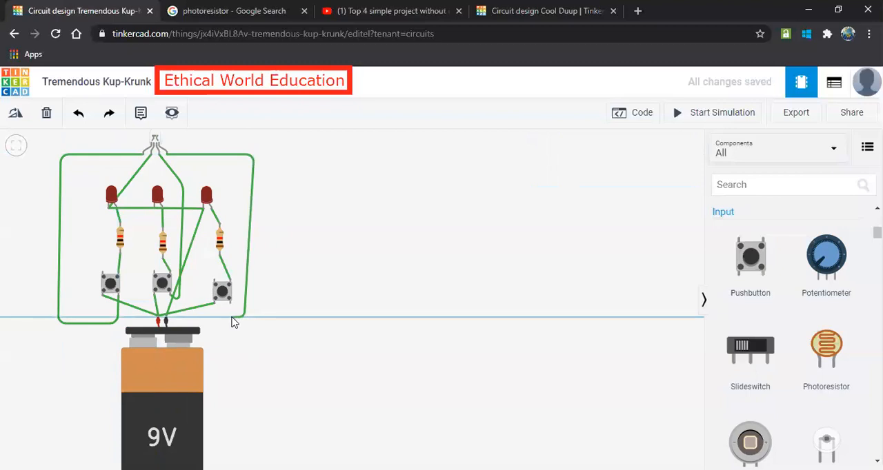
left_click(231, 319)
left_click(229, 301)
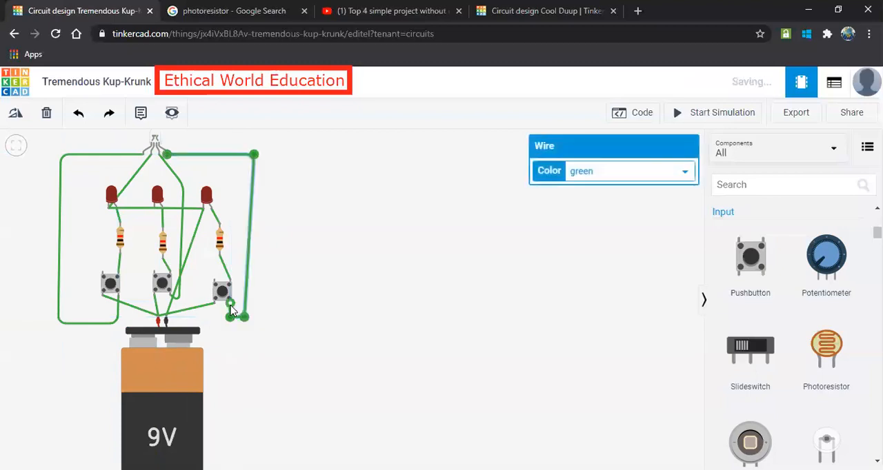
left_click(374, 202)
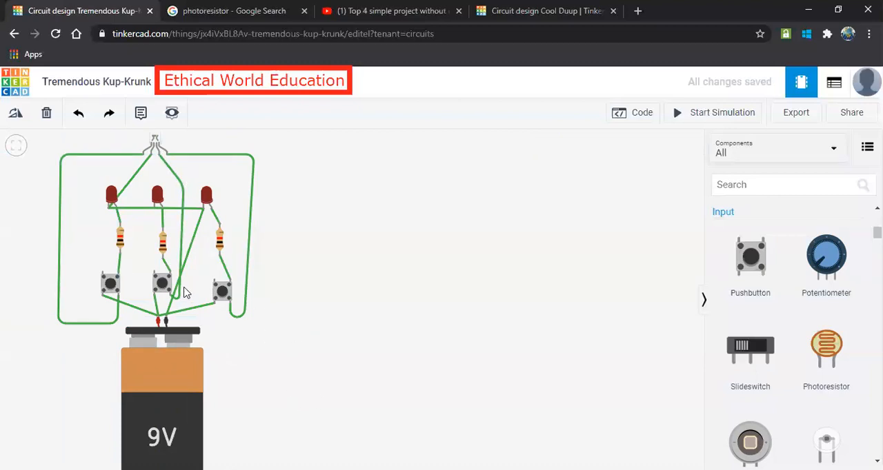
Run the simulation to test the circuit with the pushbuttons, and open the middle resistor's properties.
left_click(721, 116)
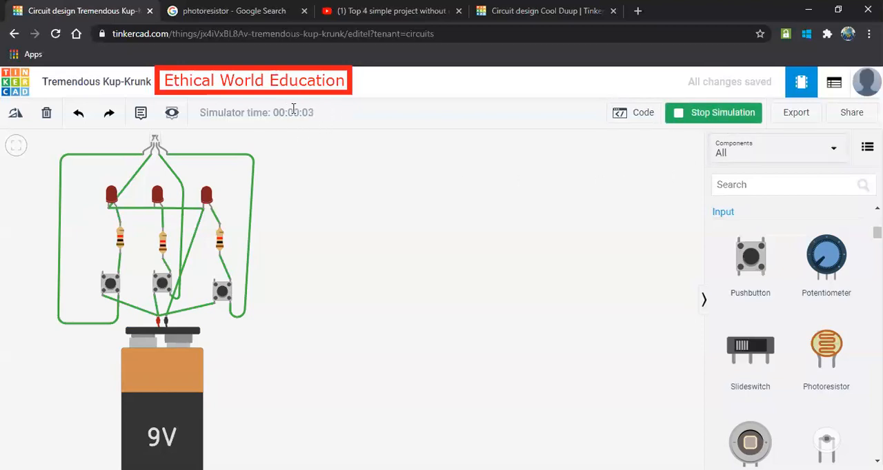
left_click(225, 293)
left_click(160, 287)
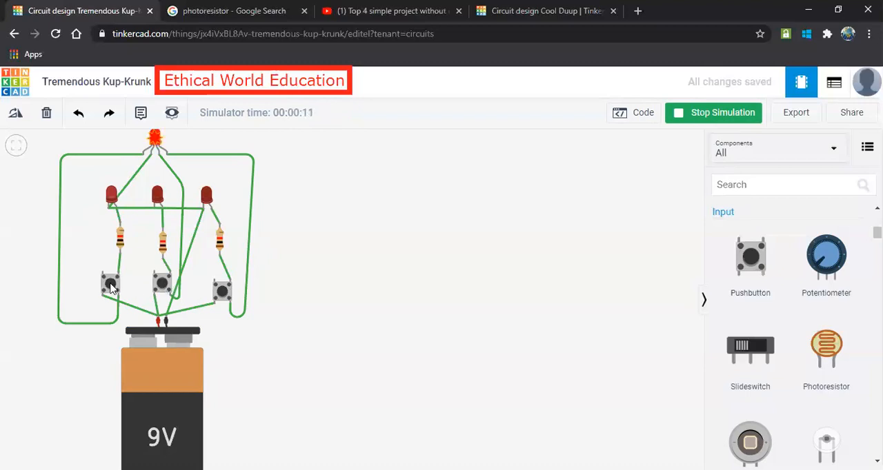
left_click(163, 244)
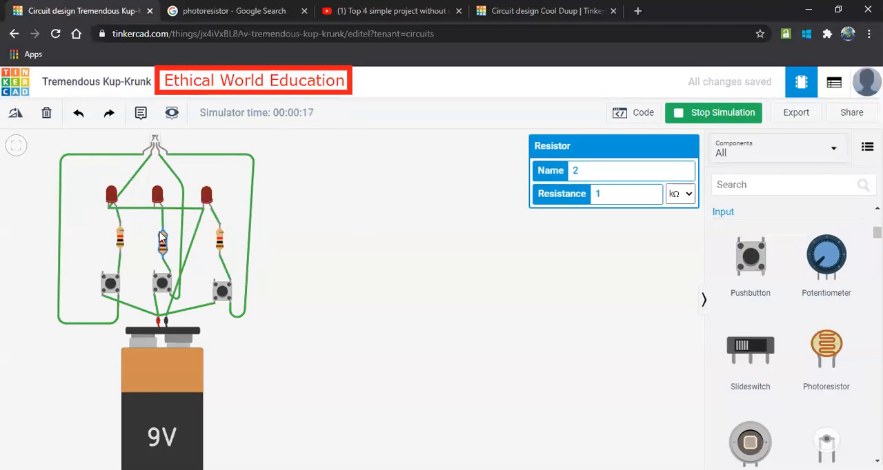
Delete the wire between the RGB LED's cathode and the left LED, and place a resistor between the left and middle LEDs.
left_click(138, 174)
key("Delete")
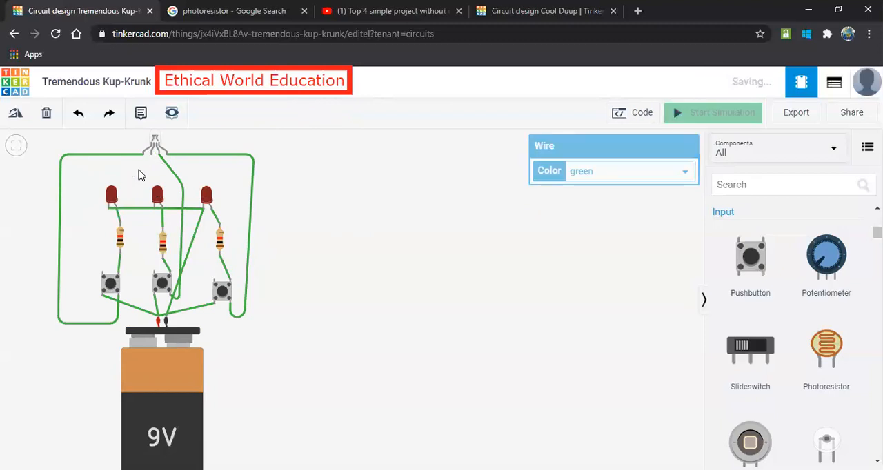
scroll(779, 251, "up", 1)
scroll(780, 251, "up", 3)
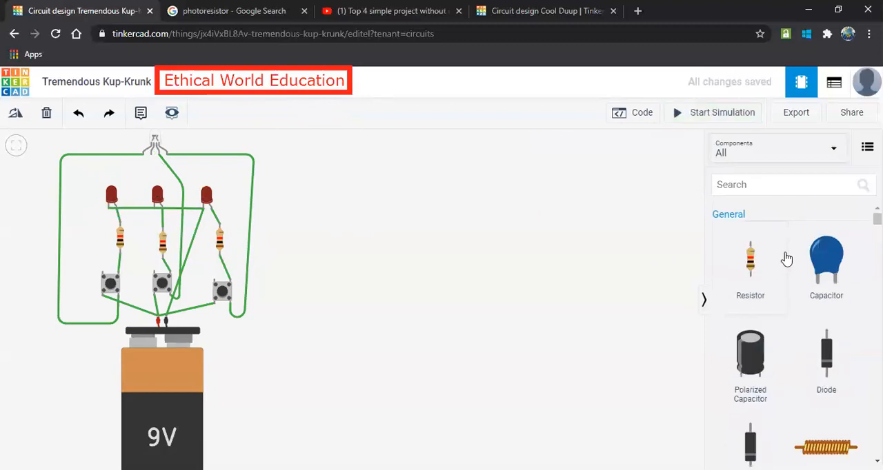
left_click_drag(750, 256, 142, 184)
Wire the new resistor's upper end to the RGB LED's cathode and its Terminal 1 to the left LED's cathode.
left_click(151, 155)
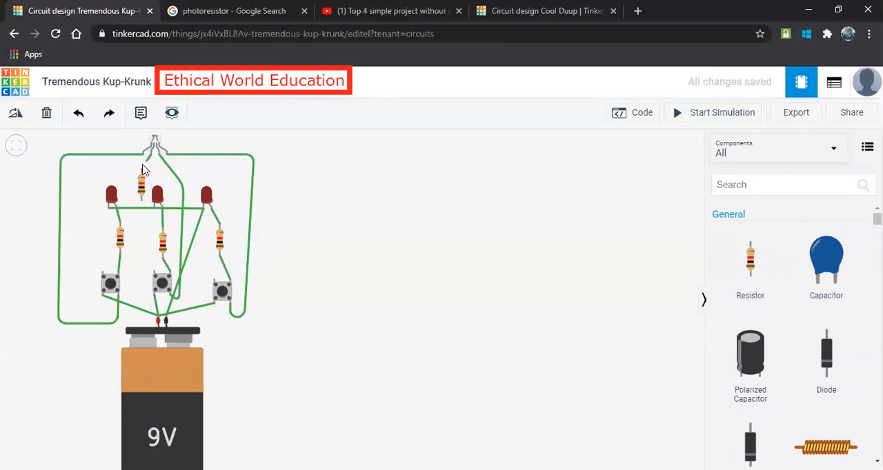
left_click(141, 169)
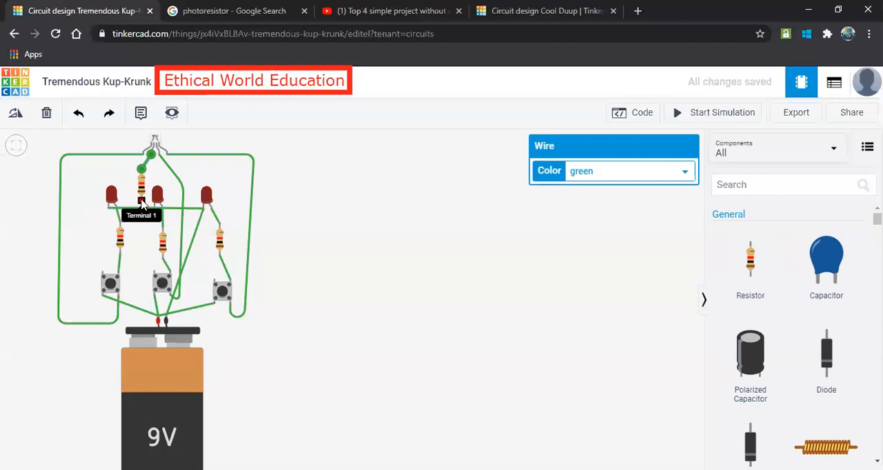
left_click(141, 201)
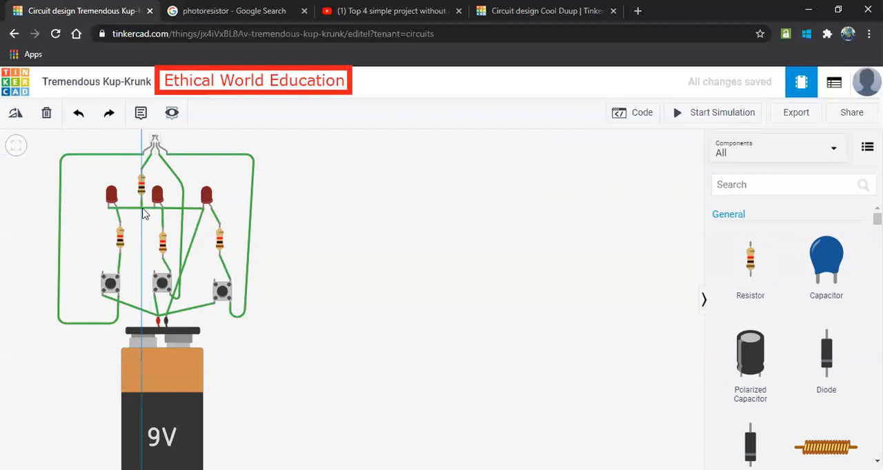
left_click(108, 211)
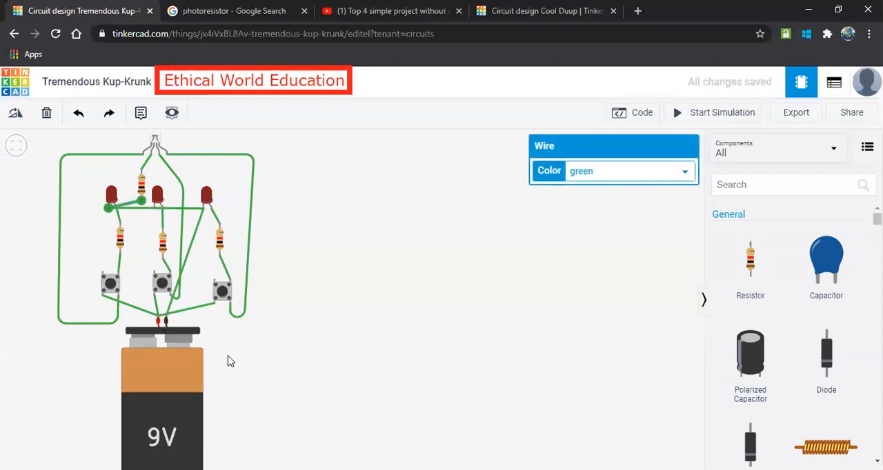
Run the simulation and test the right, middle and left pushbuttons, checking how the RGB LED and single LEDs respond.
left_click(722, 113)
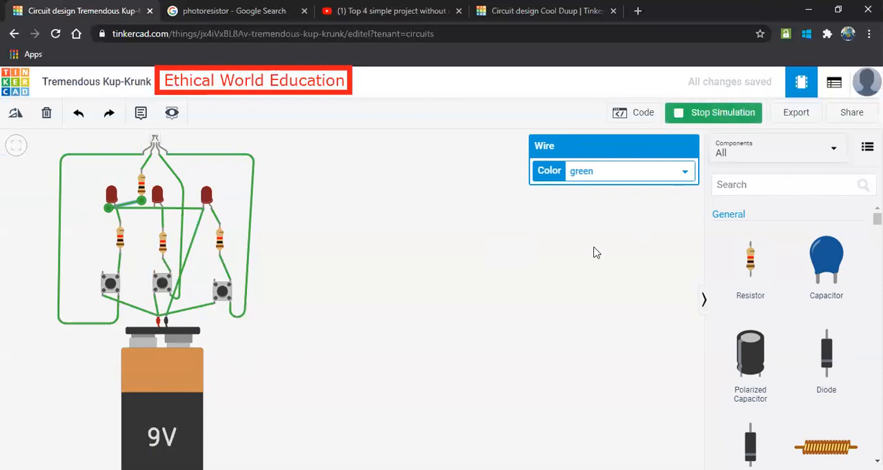
left_click(225, 293)
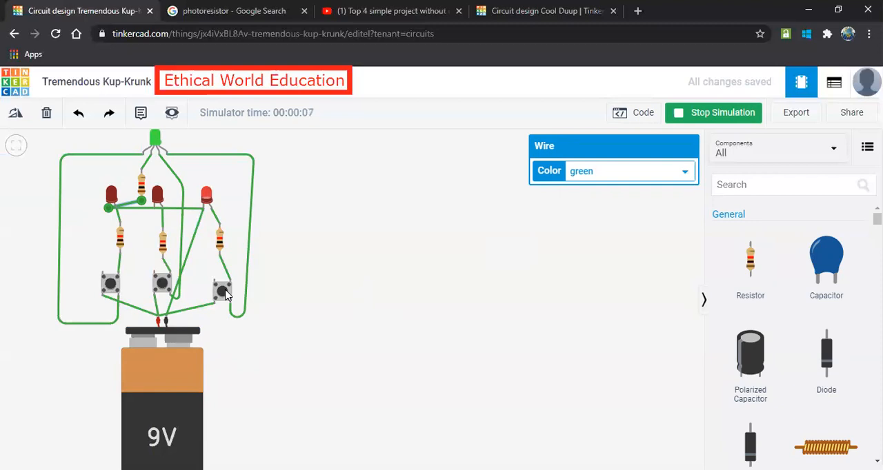
left_click(163, 286)
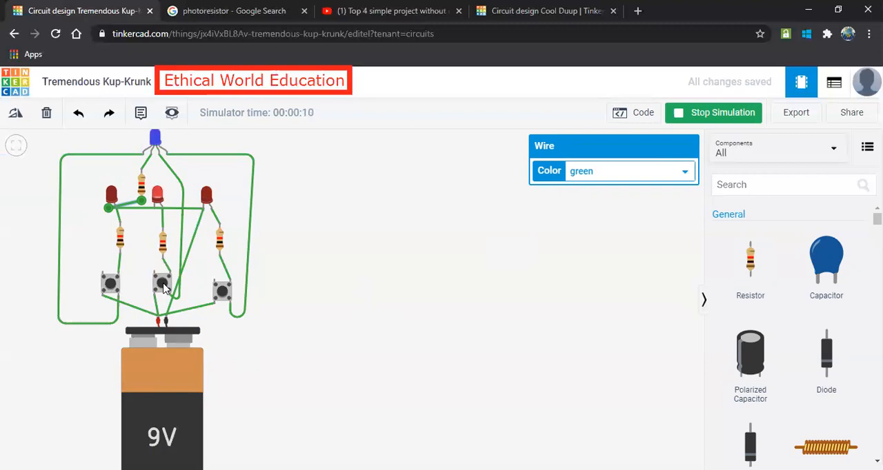
left_click(112, 290)
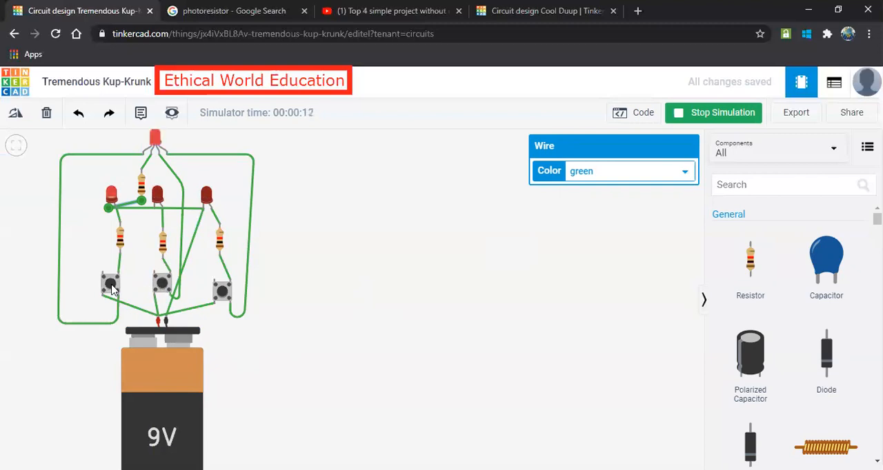
left_click(222, 291)
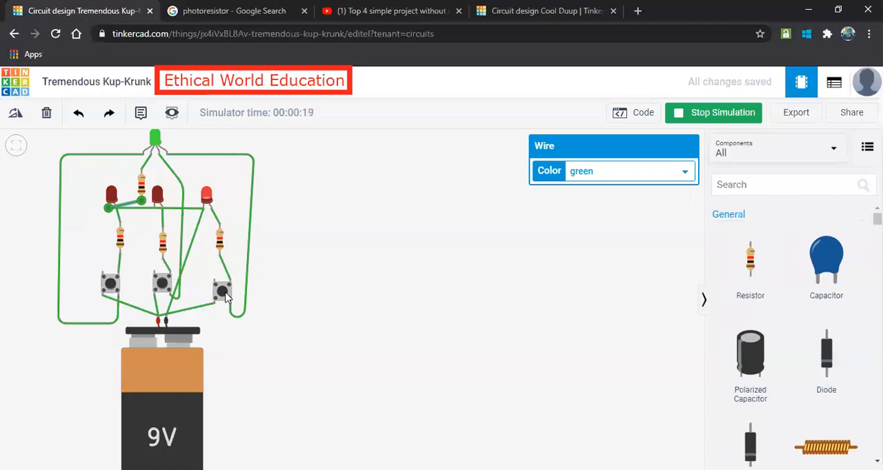
left_click(165, 283)
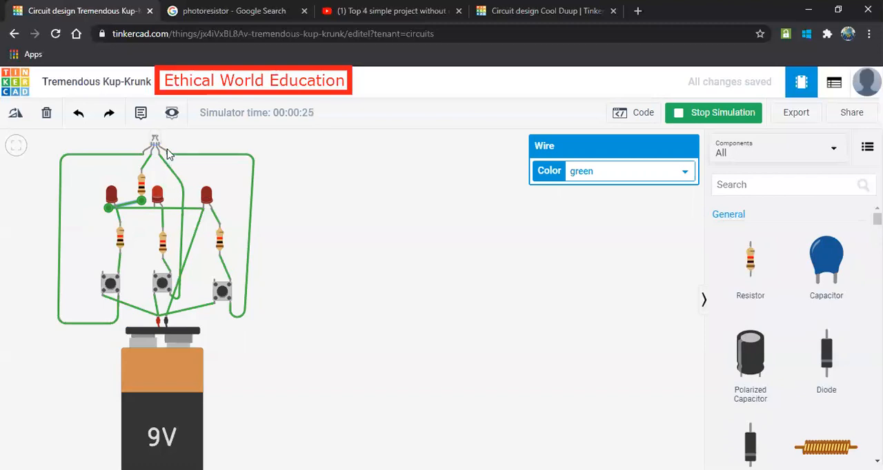
left_click(157, 200)
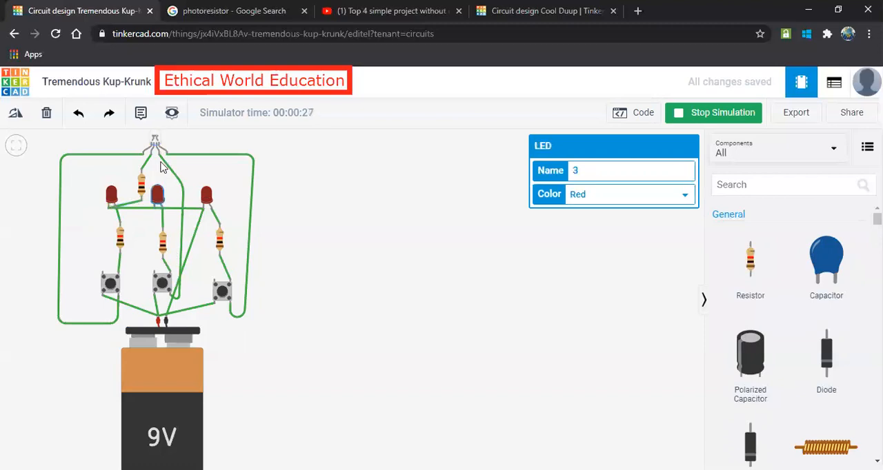
left_click(161, 284)
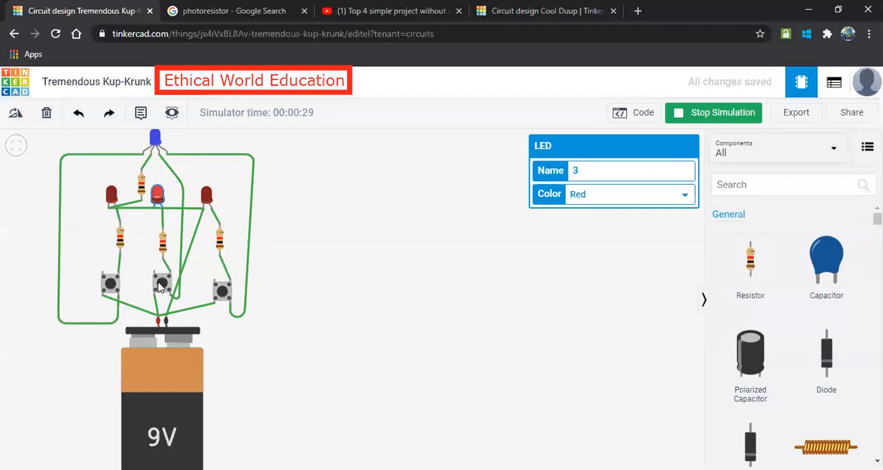
left_click(110, 282)
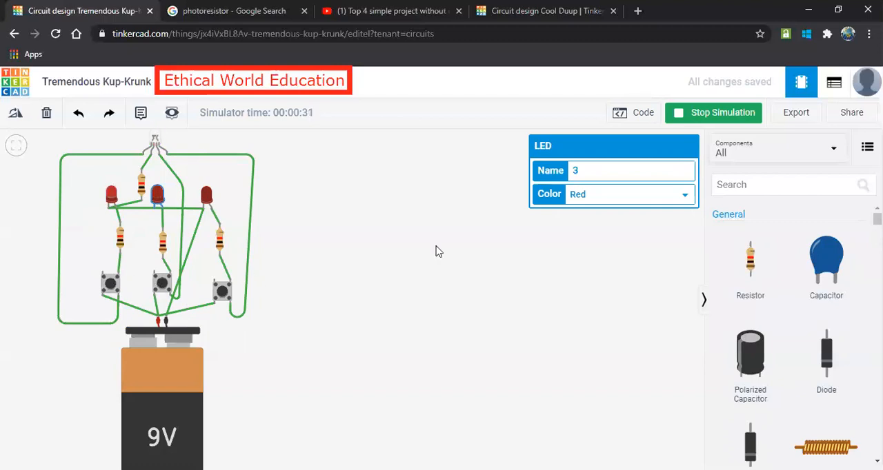
Set the right LED's color to Green and the middle LED's color to Blue.
left_click(207, 196)
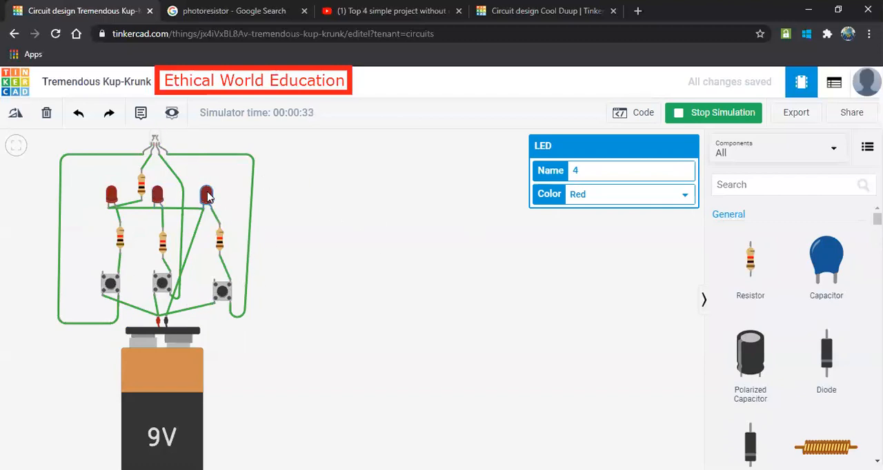
left_click(590, 197)
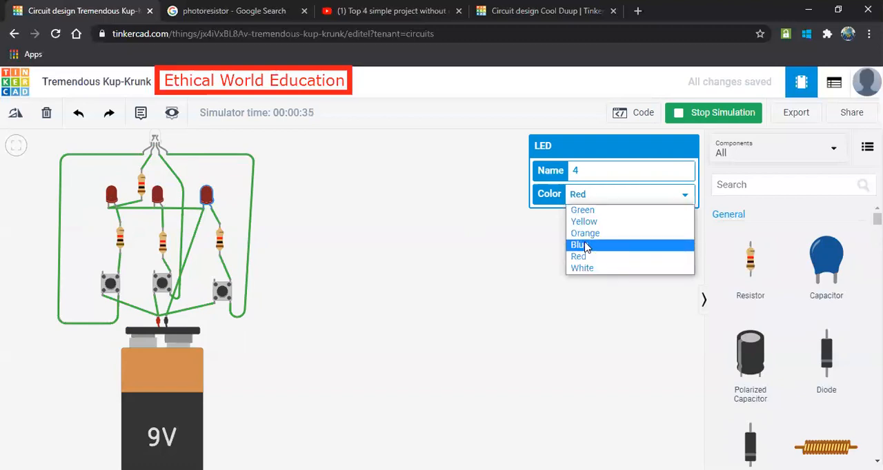
left_click(583, 210)
left_click(158, 196)
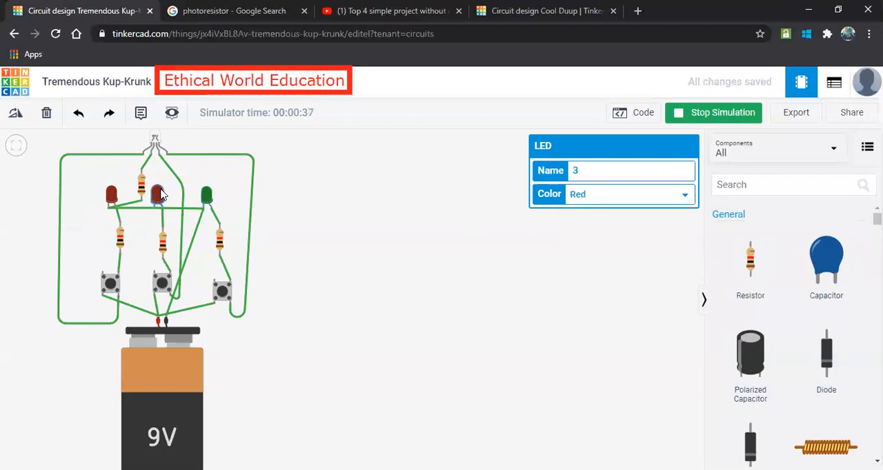
left_click(579, 196)
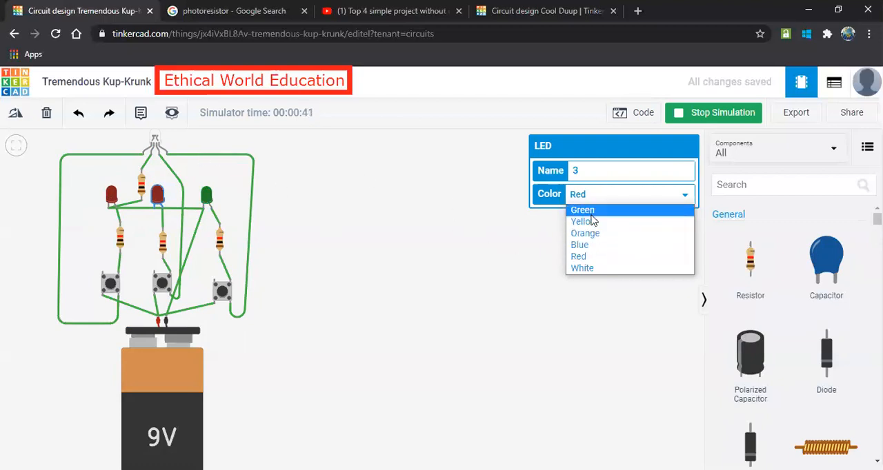
left_click(581, 245)
Choose Red as the left LED's color and stop the simulation.
left_click(111, 196)
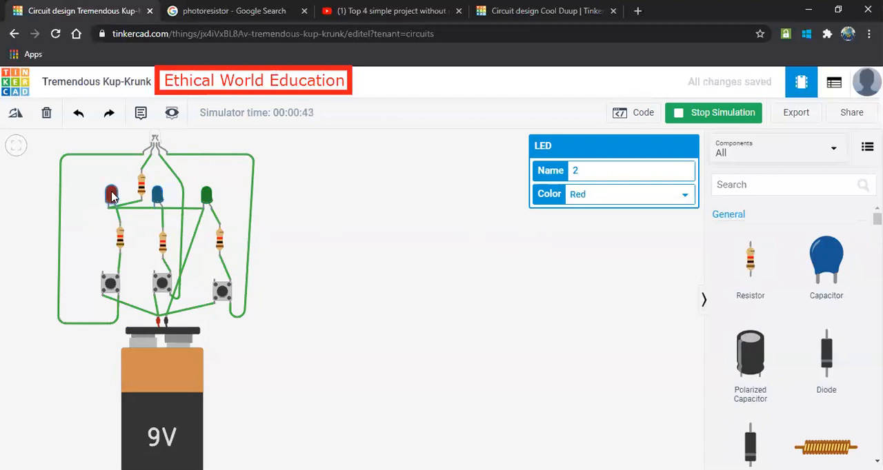
left_click(597, 198)
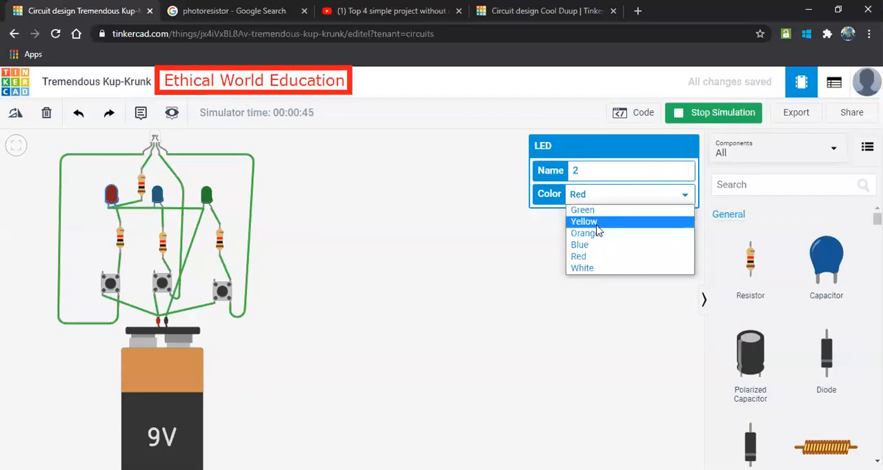
left_click(587, 256)
left_click(294, 219)
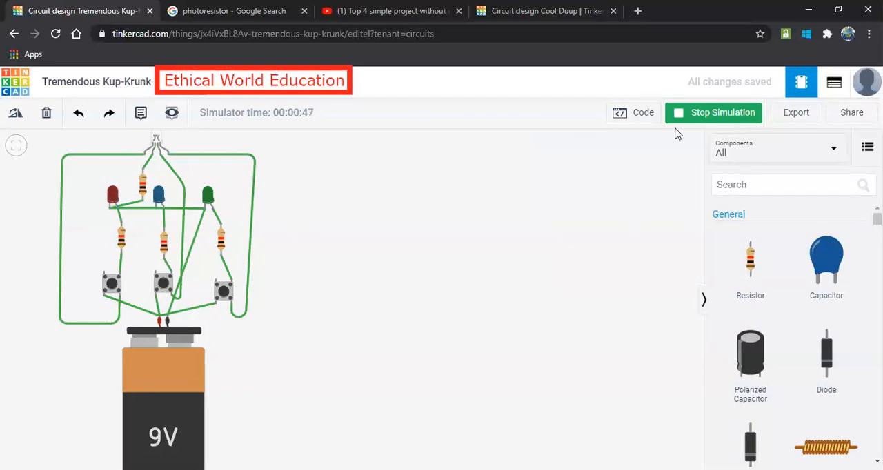
left_click(709, 114)
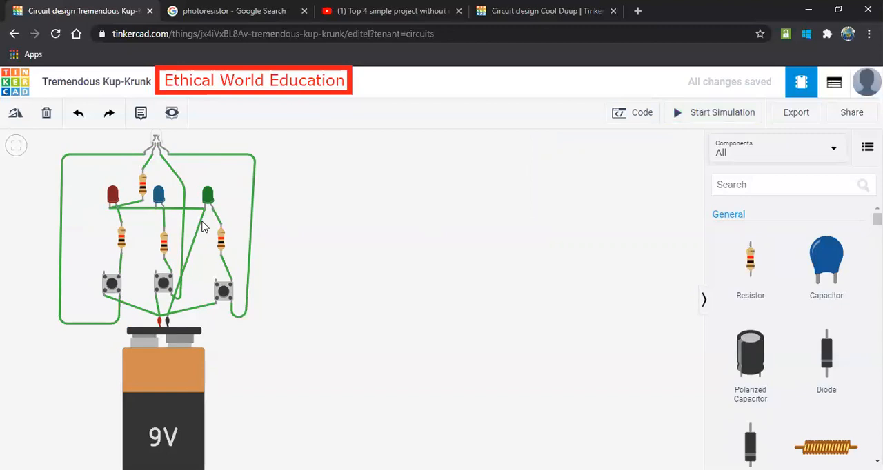
Run the simulation again, test the recolored LEDs and RGB LED with all three pushbuttons, and stop the simulation.
left_click(223, 292)
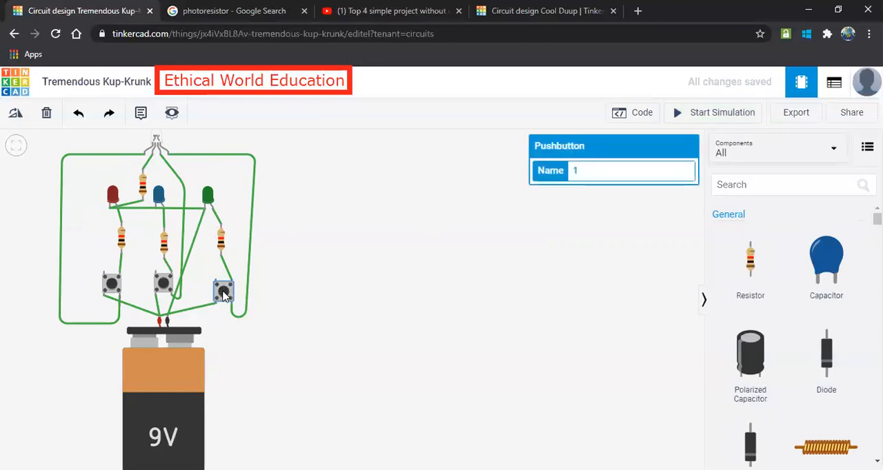
left_click(693, 114)
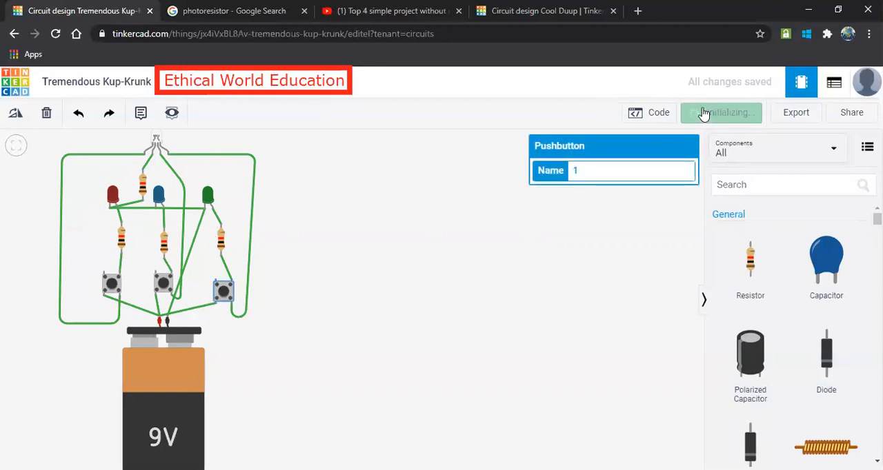
left_click(224, 291)
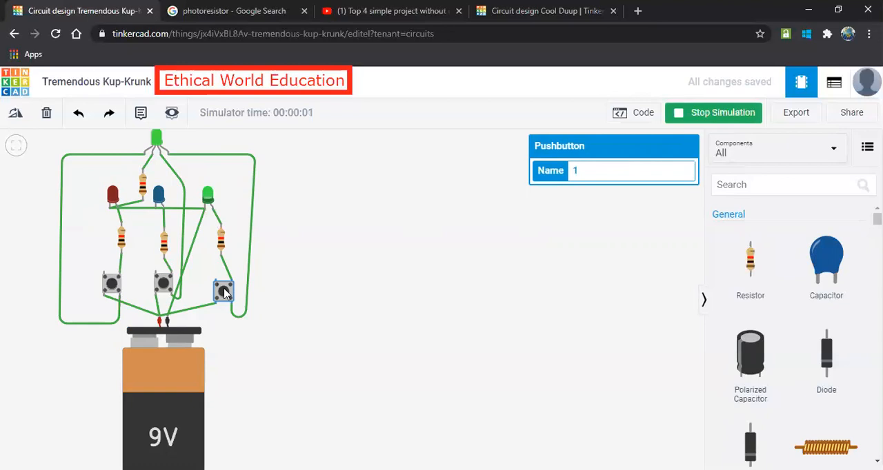
left_click(165, 284)
left_click(112, 284)
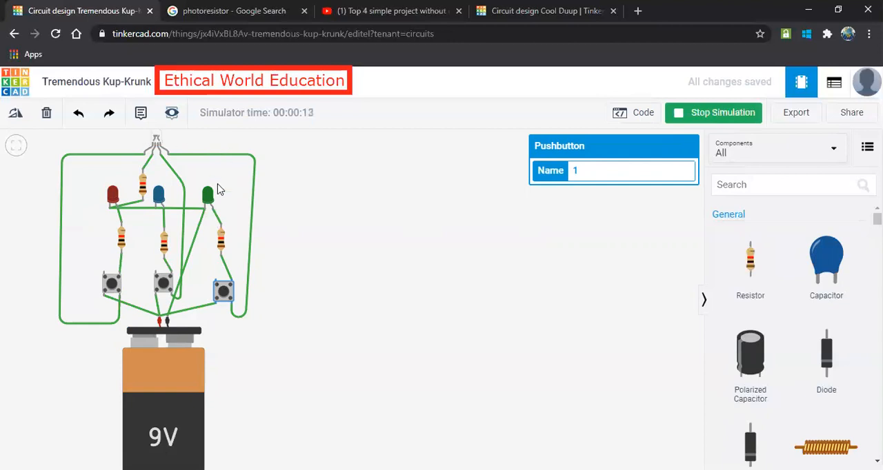
left_click(223, 295)
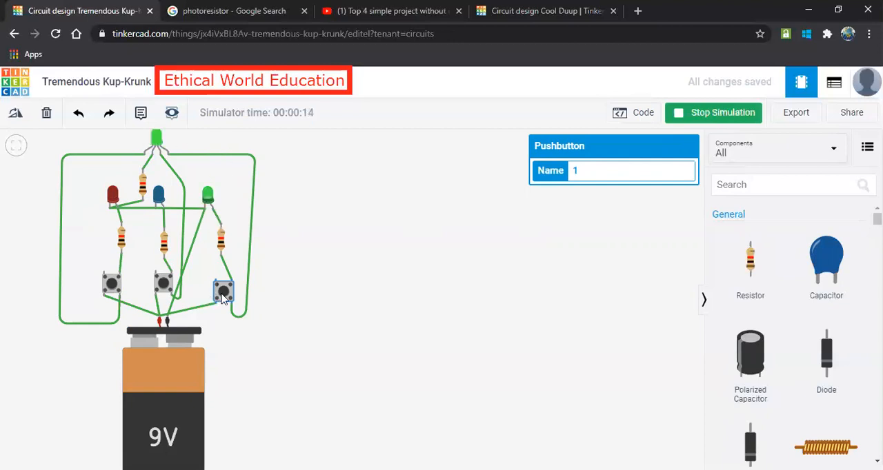
left_click(166, 284)
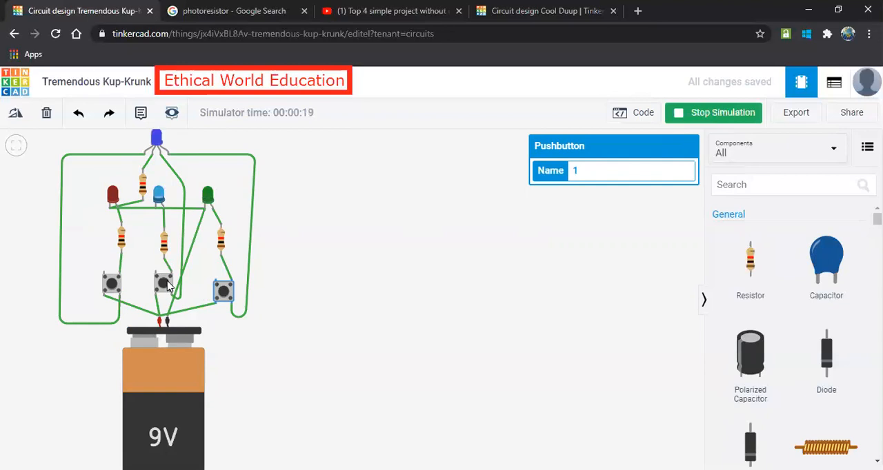
left_click(718, 114)
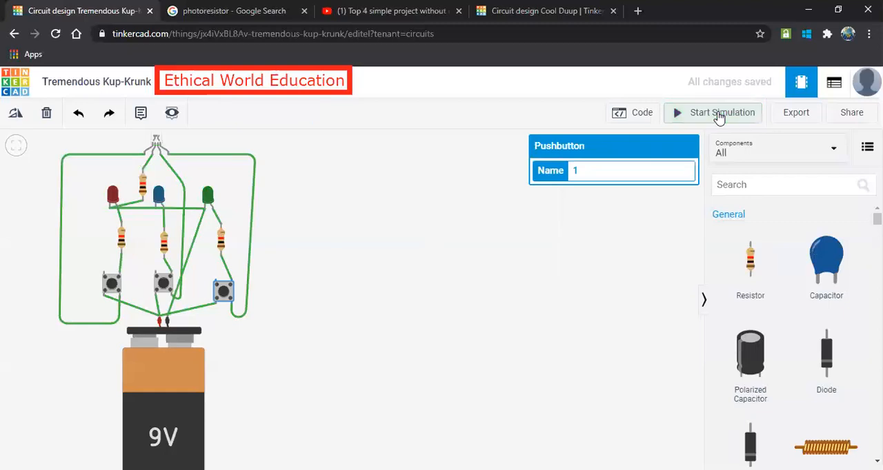